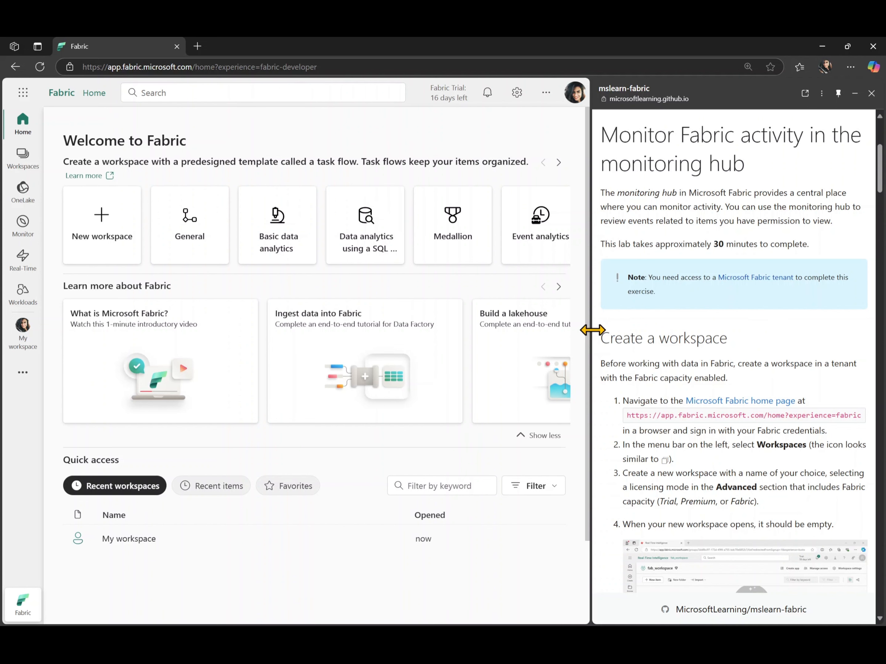
# Step: Create a new workspace named dp700lab15 using the Trial licence mode
pyautogui.moveTo(592, 330); pyautogui.dragTo(603, 329)
pyautogui.scroll(1, 737, 327)
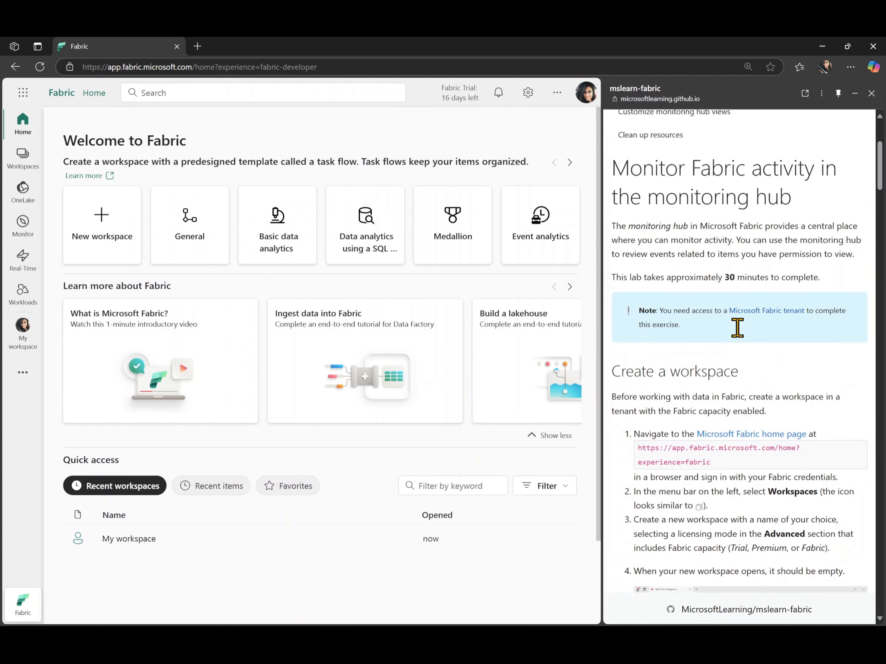
pyautogui.scroll(-6, 738, 328)
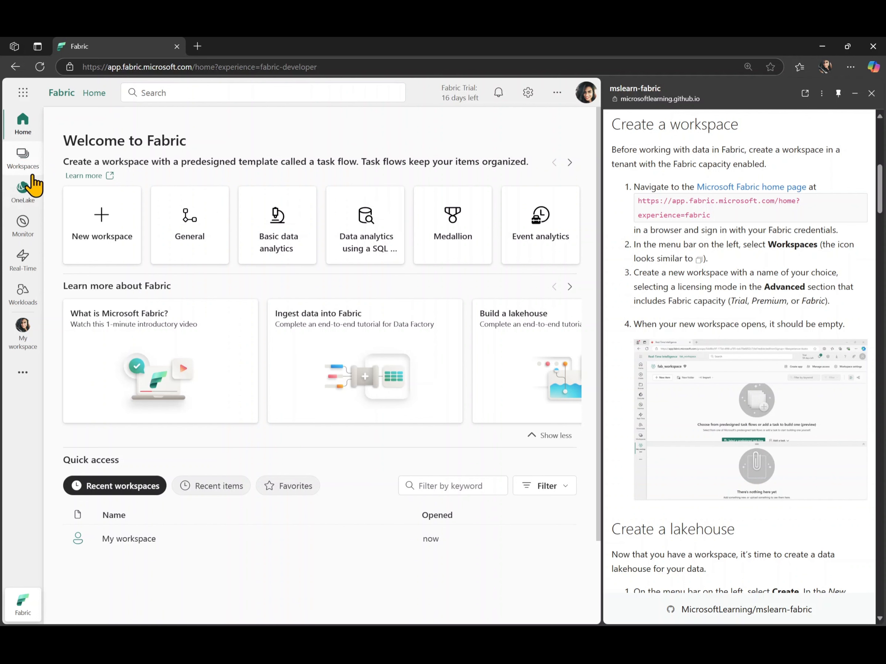
pyautogui.click(22, 165)
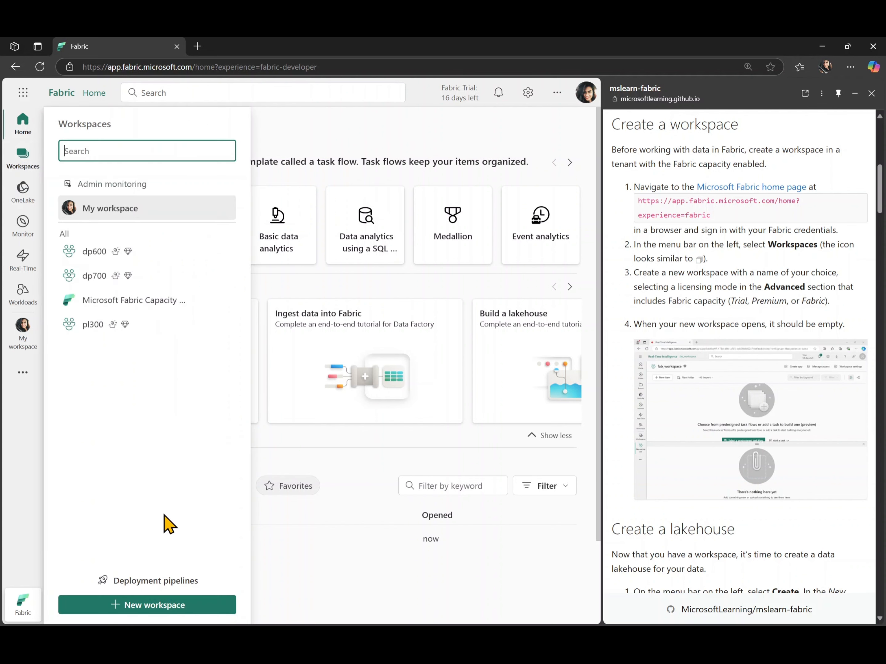
pyautogui.click(165, 605)
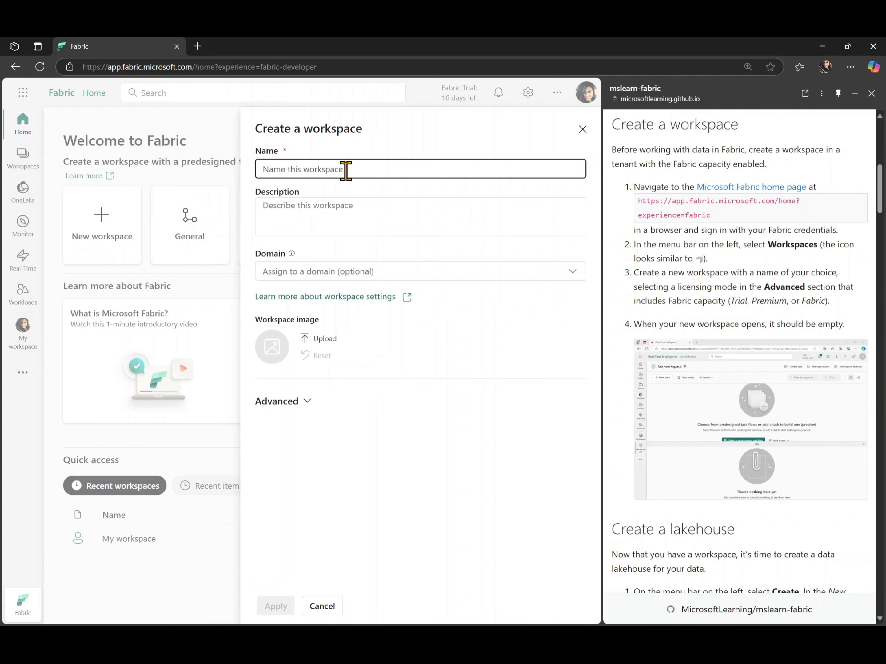
pyautogui.write('dp700l')
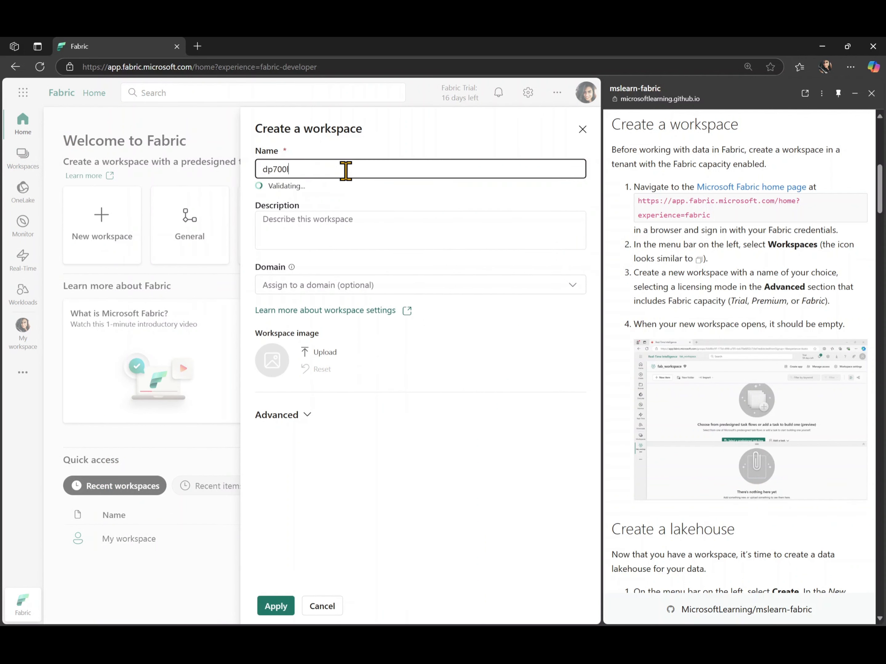
pyautogui.write('ab15')
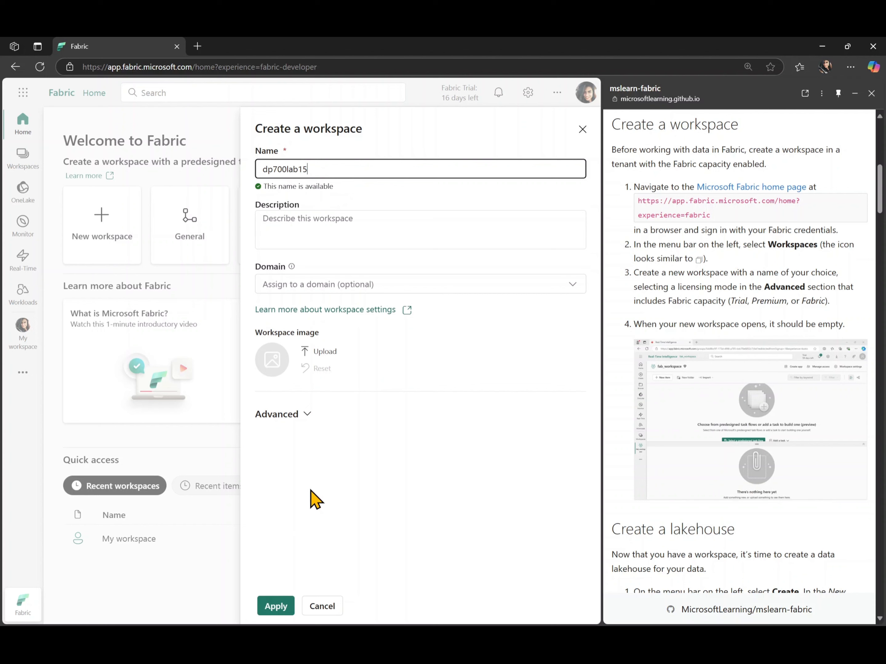
pyautogui.click(295, 414)
pyautogui.scroll(-4, 293, 420)
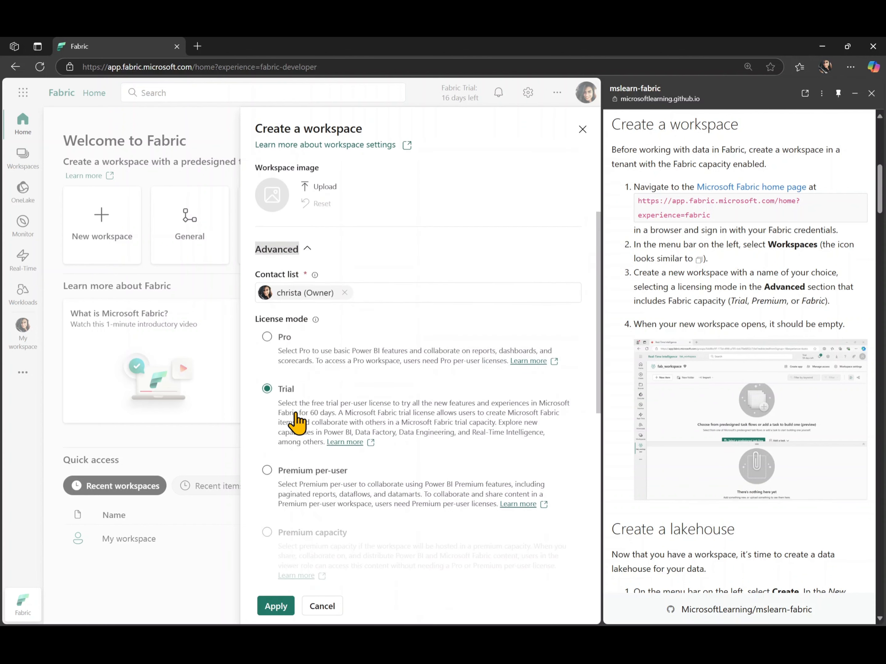
pyautogui.scroll(-1, 398, 467)
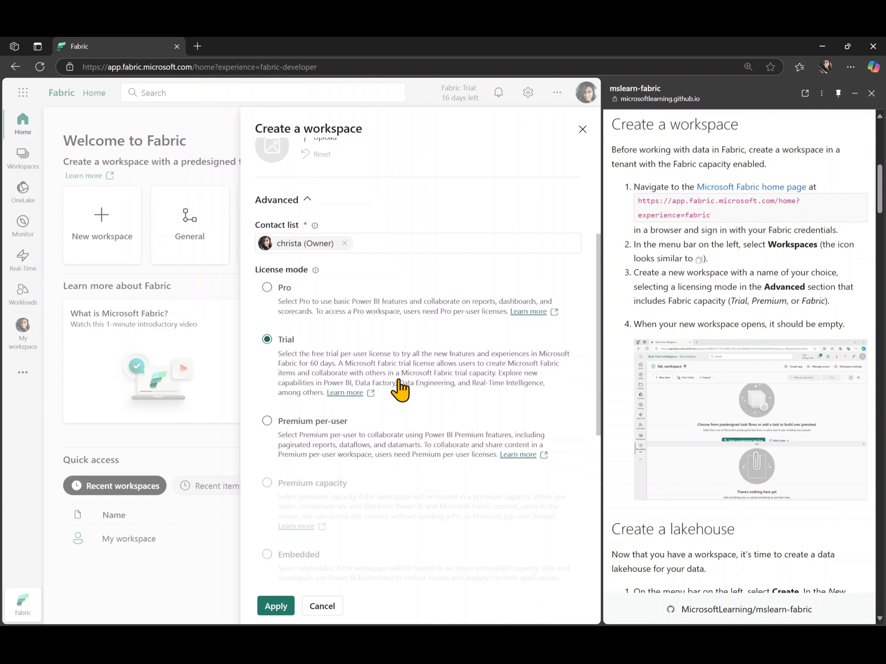
pyautogui.scroll(-3, 399, 388)
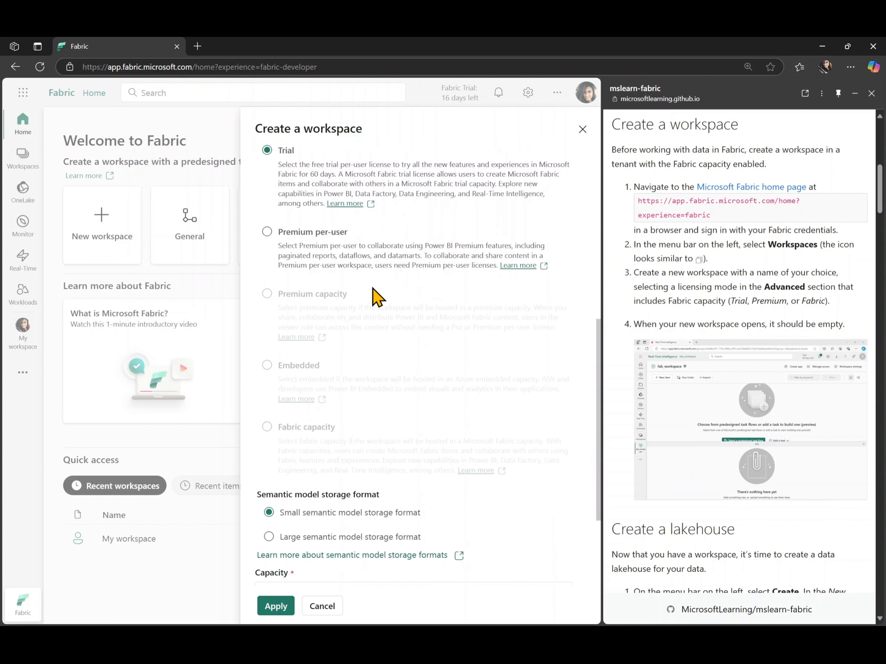
pyautogui.scroll(1, 358, 302)
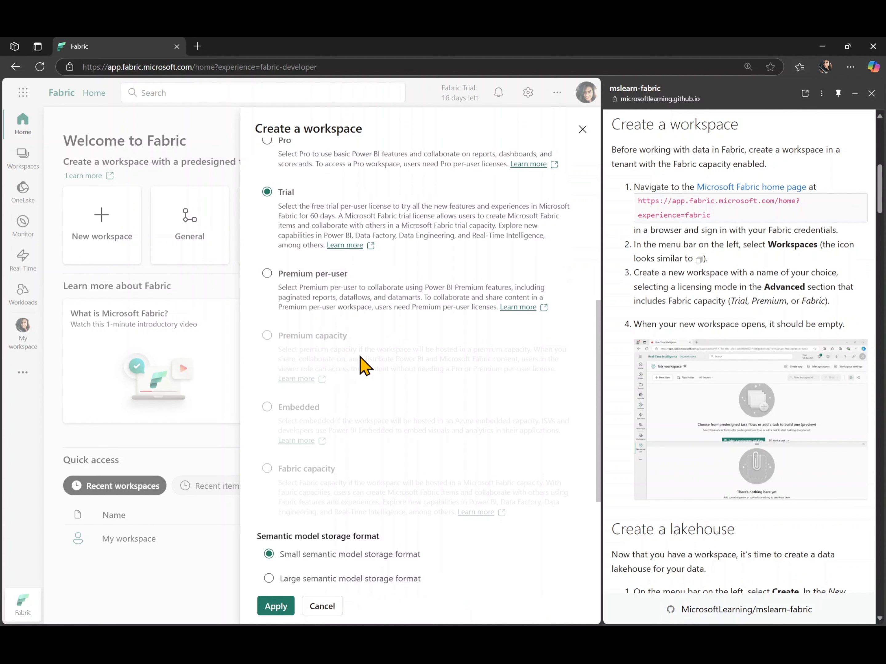
pyautogui.click(277, 607)
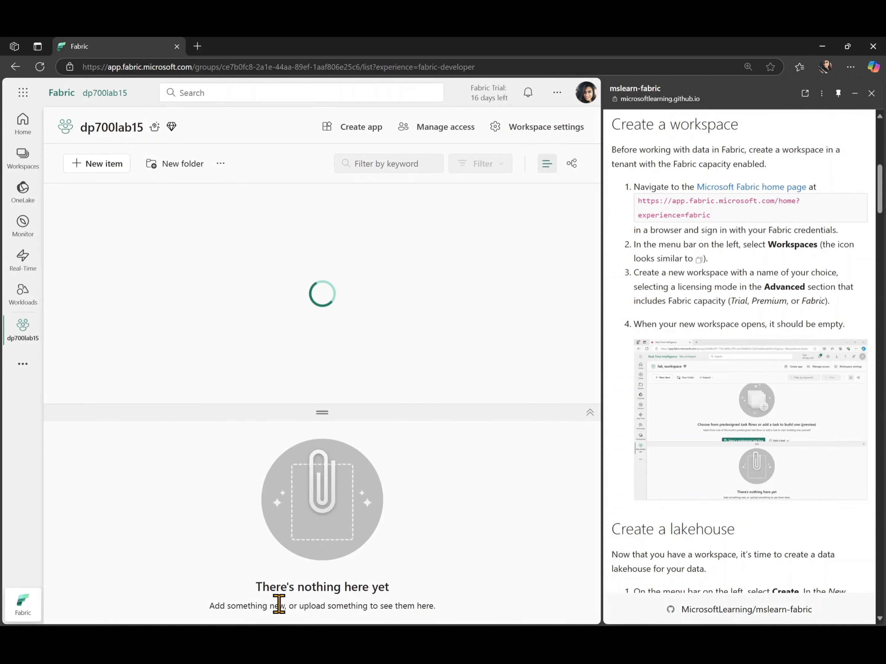
# Step: Collapse the task flow panel and create a lakehouse named dp700lab15
pyautogui.click(589, 413)
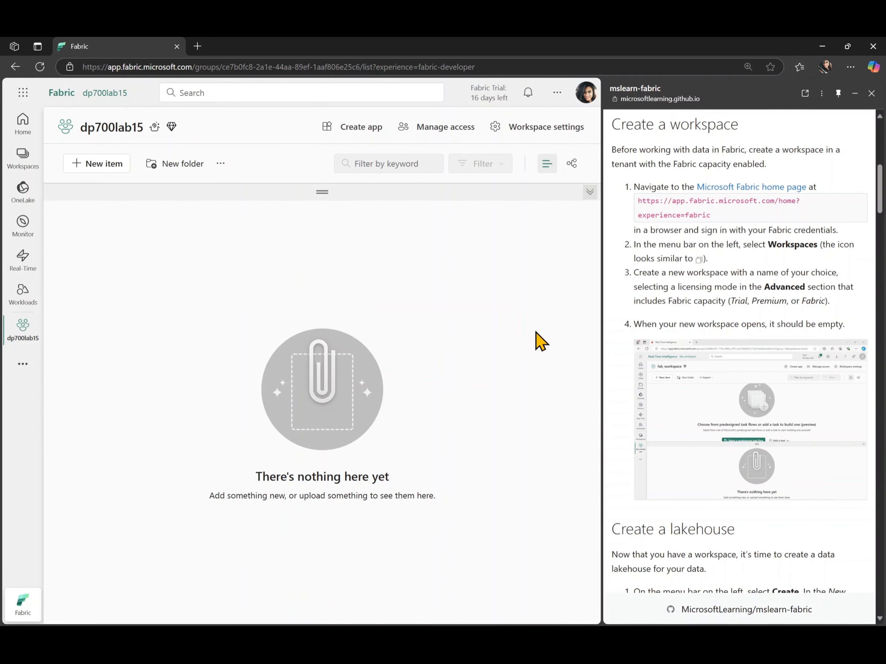
pyautogui.scroll(-5, 609, 420)
pyautogui.scroll(-5, 611, 422)
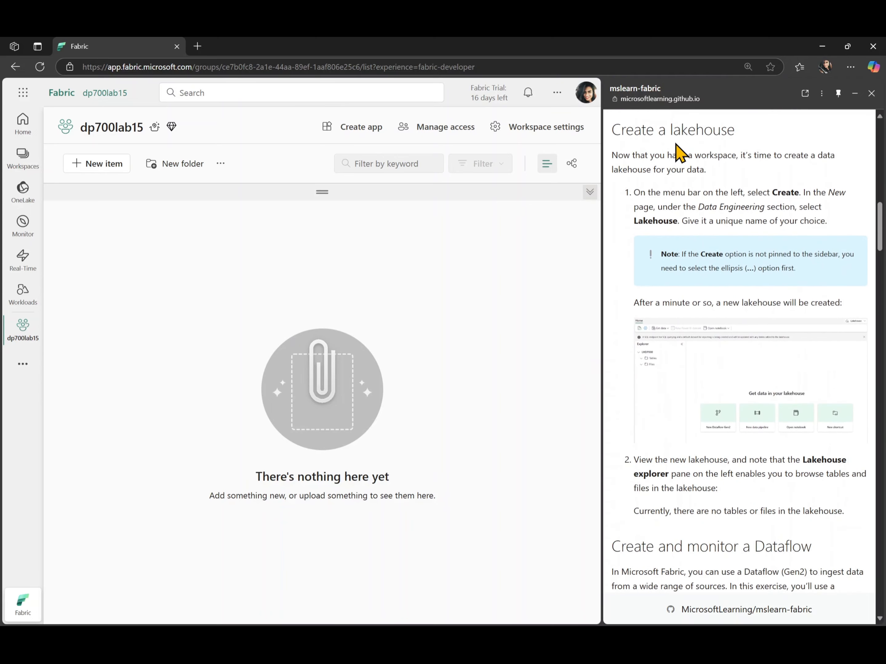
pyautogui.click(117, 170)
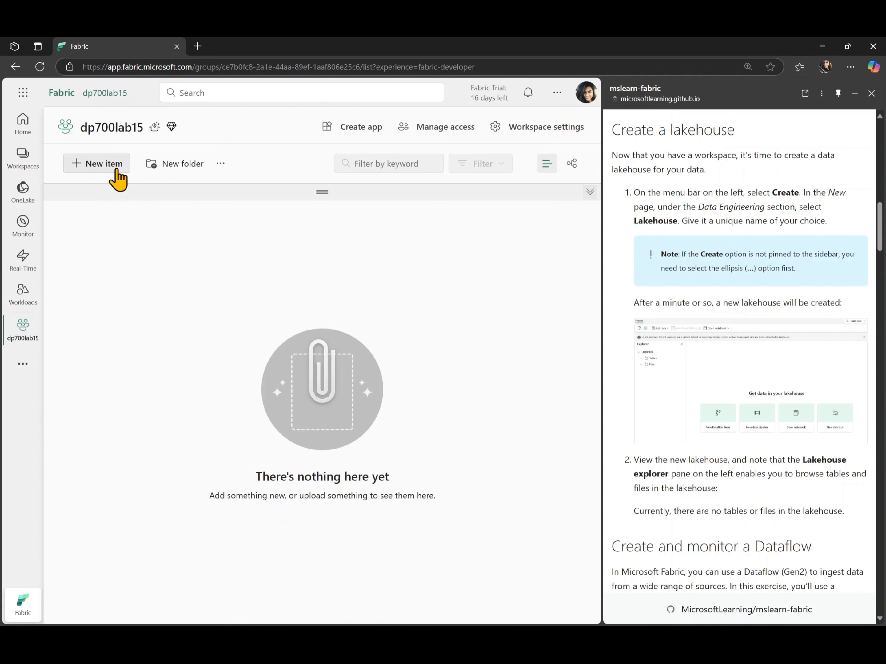
pyautogui.scroll(-7, 364, 420)
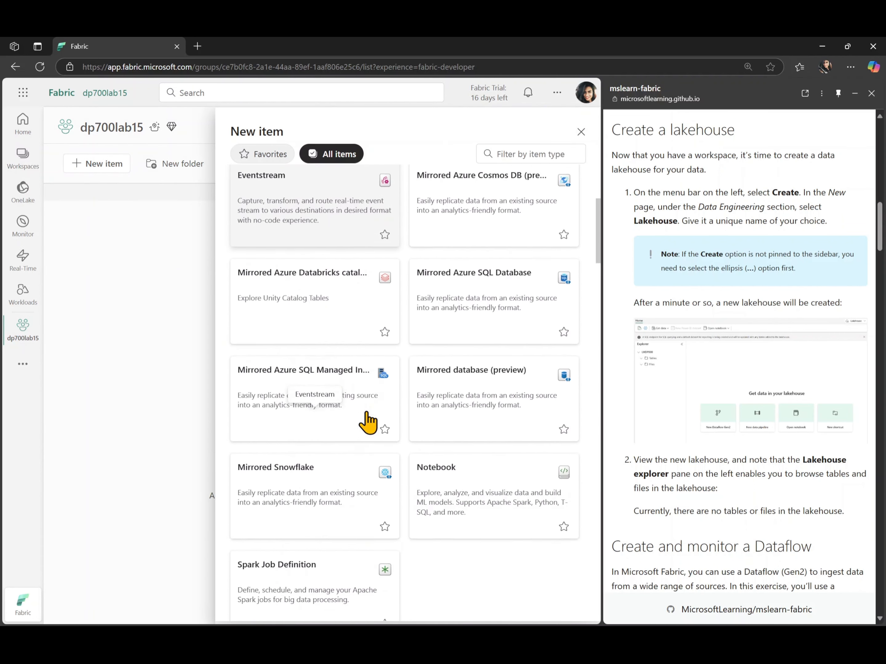
pyautogui.scroll(-8, 368, 420)
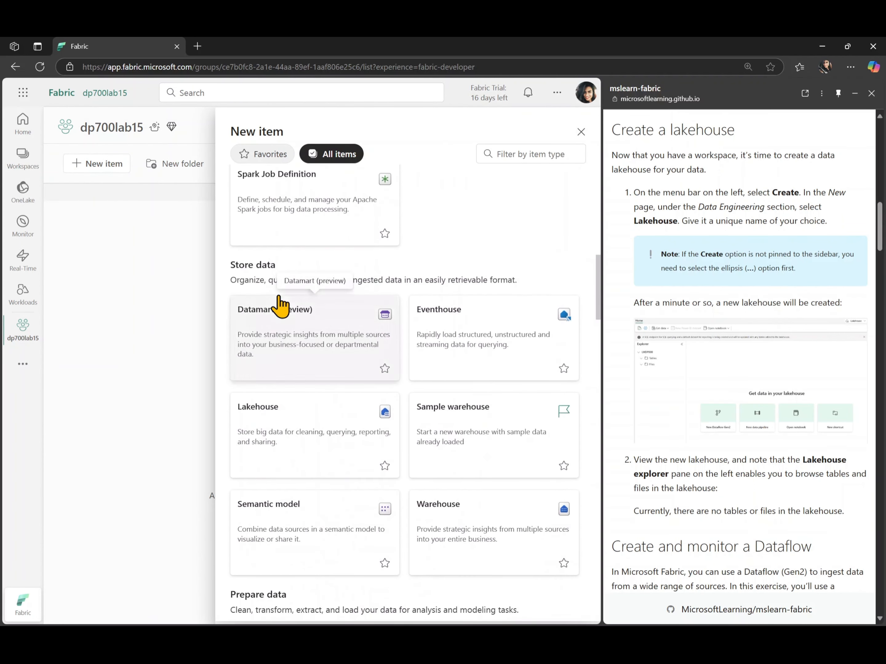
pyautogui.click(287, 431)
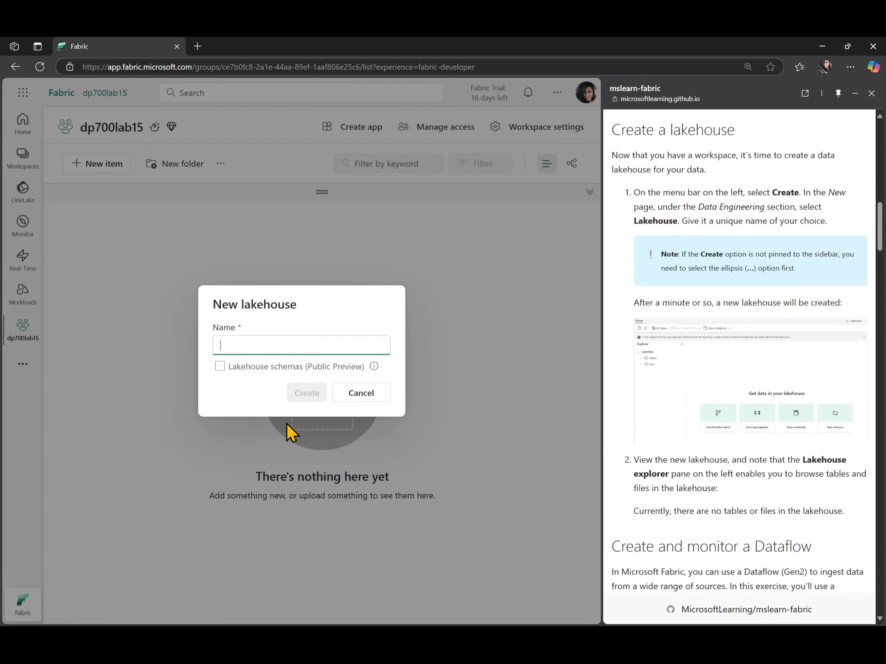
pyautogui.click(290, 343)
pyautogui.write('dp700lab15')
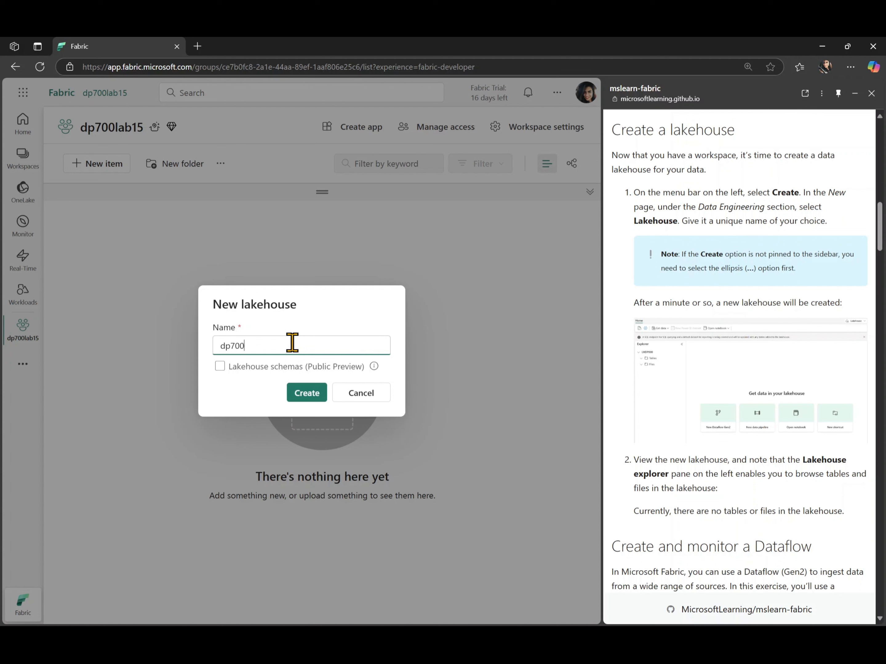
pyautogui.click(308, 393)
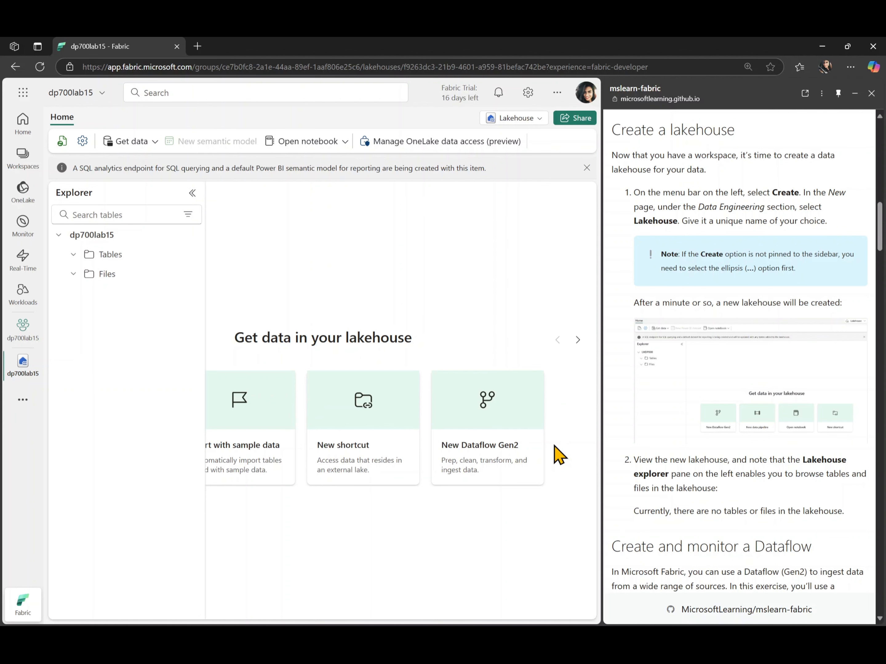
# Step: From the lakehouse's Get data menu, create a New Dataflow Gen2 (Dataflow 1)
pyautogui.scroll(-3, 611, 503)
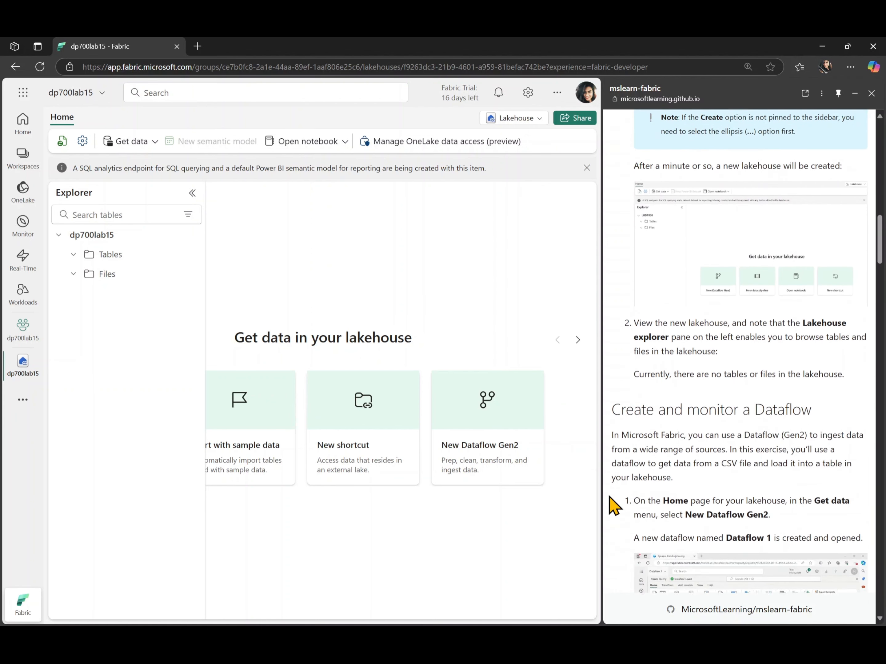
pyautogui.scroll(-6, 613, 506)
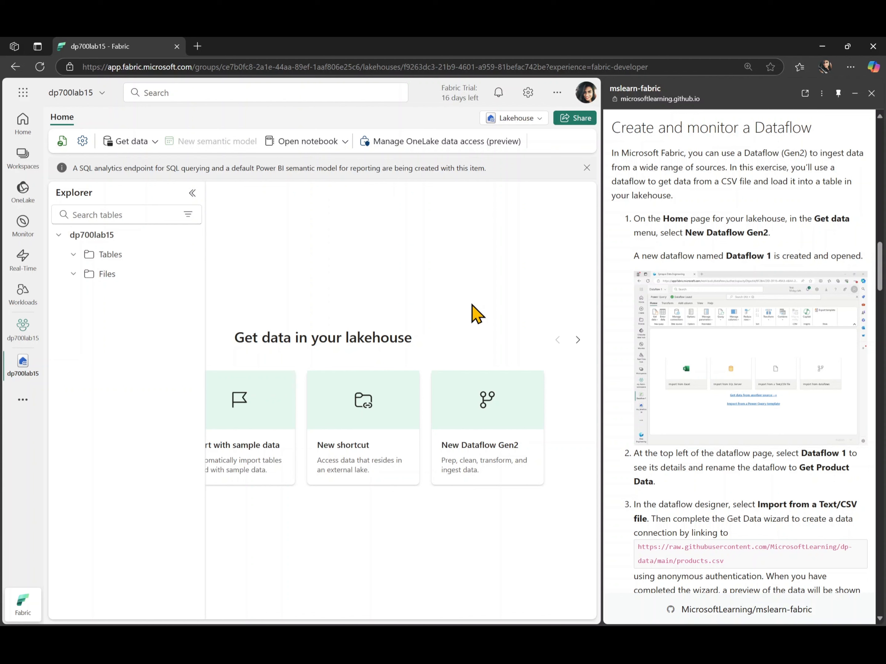
pyautogui.click(153, 142)
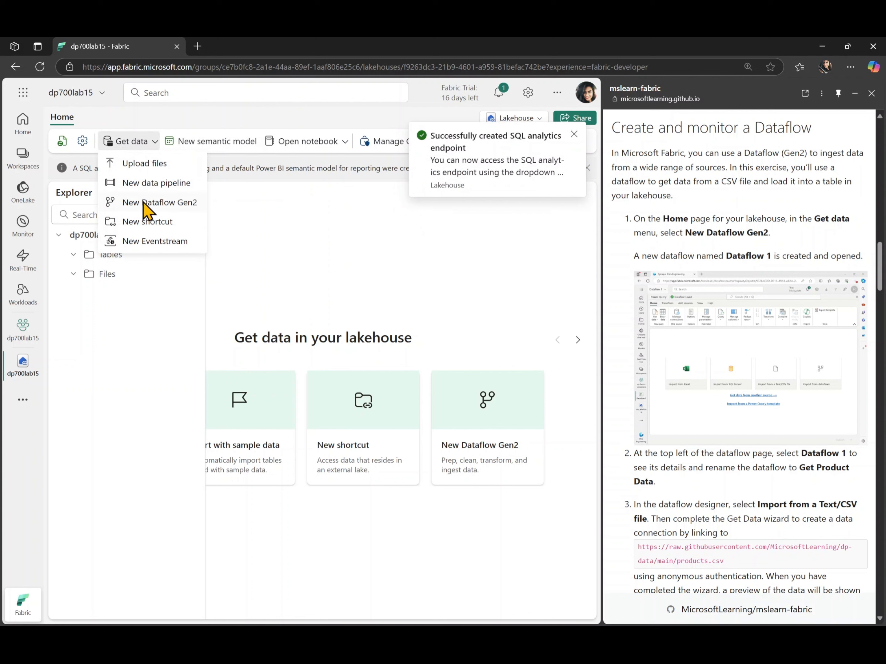
pyautogui.click(163, 203)
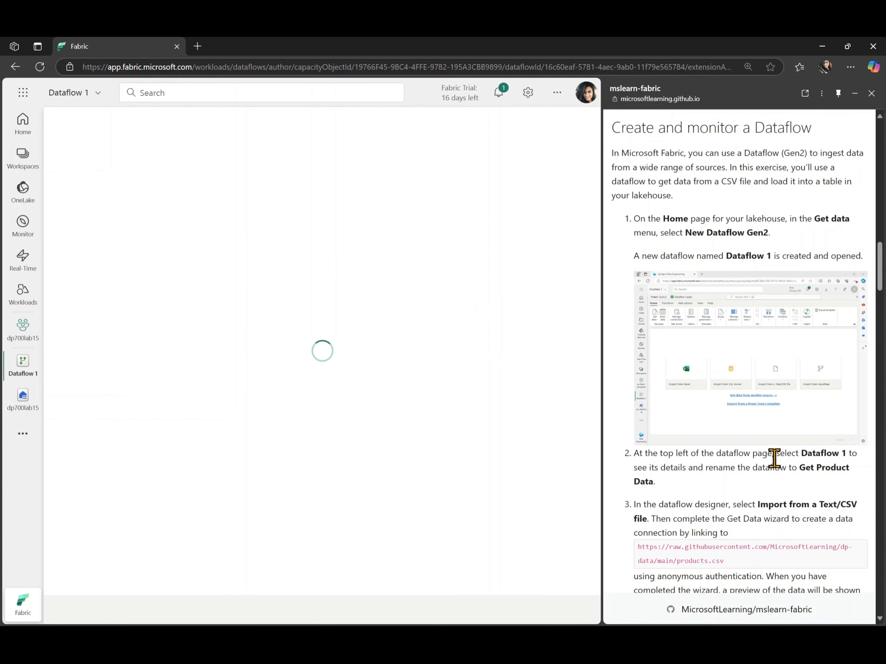
# Step: Rename the dataflow from 'Dataflow 1' to 'Get Product Data'
pyautogui.scroll(-2, 804, 472)
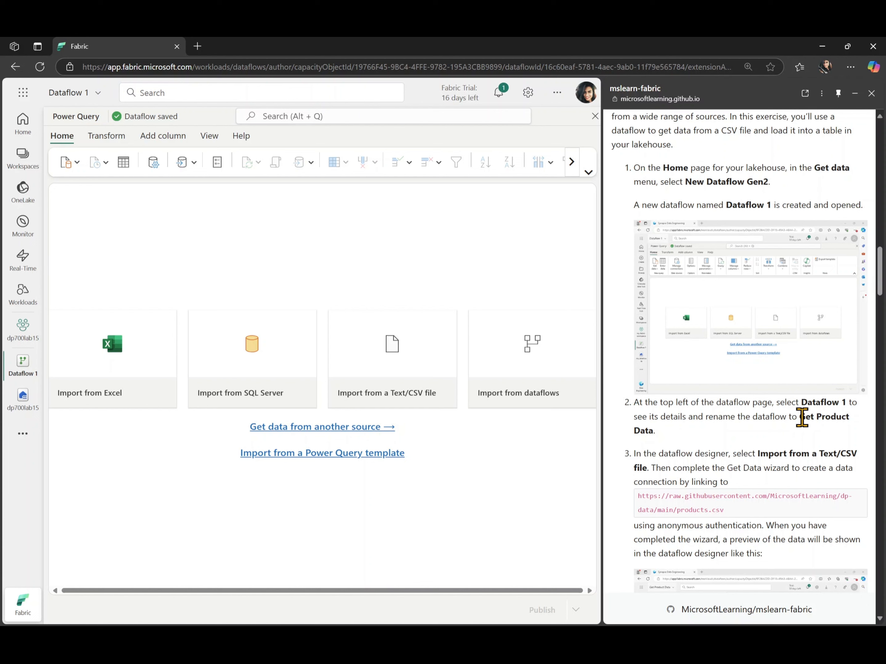
pyautogui.moveTo(801, 417); pyautogui.dragTo(656, 431)
pyautogui.hotkey('ctrl', 'c')
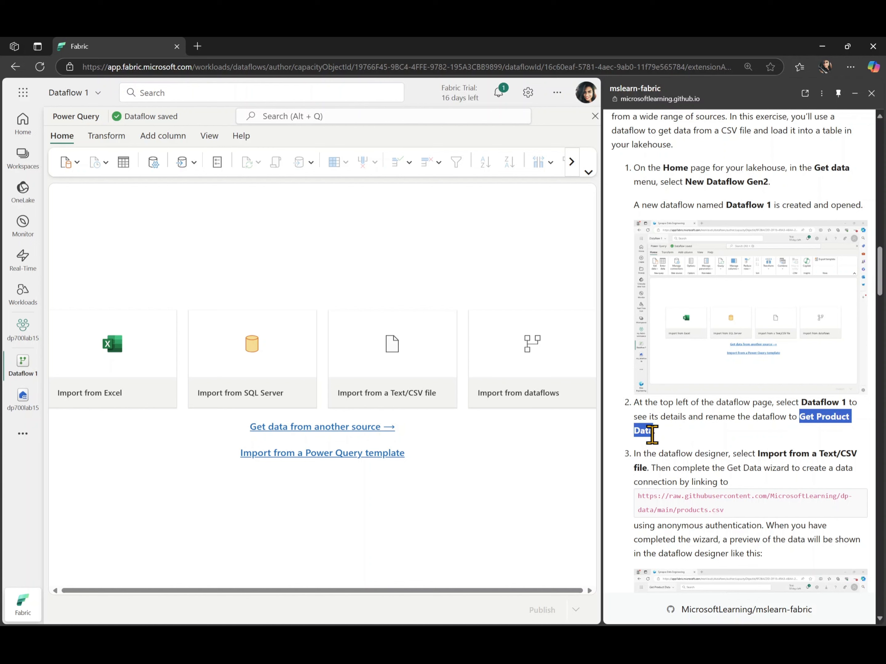
pyautogui.click(77, 93)
pyautogui.tripleClick(120, 144)
pyautogui.hotkey('ctrl', 'v')
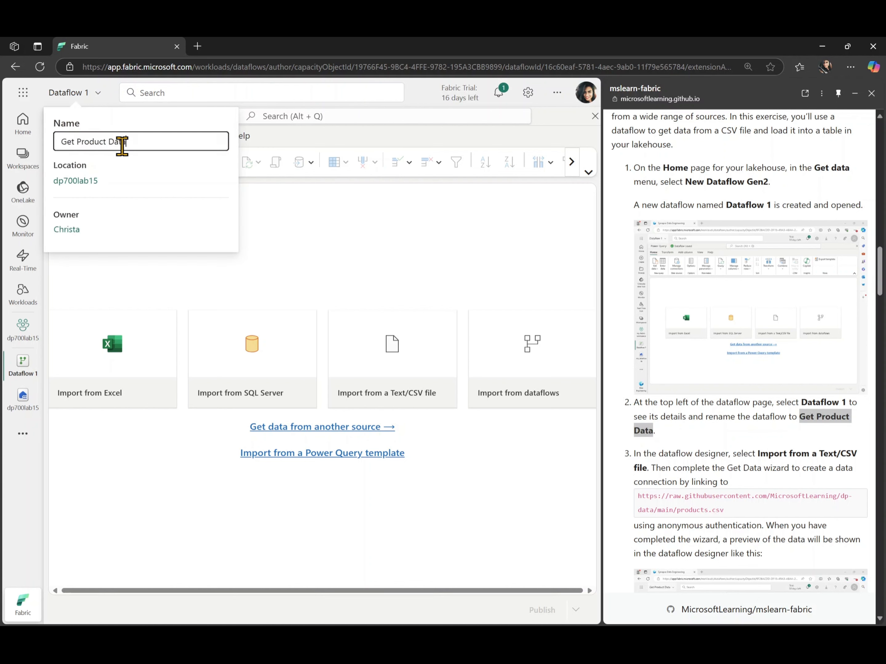
pyautogui.click(336, 277)
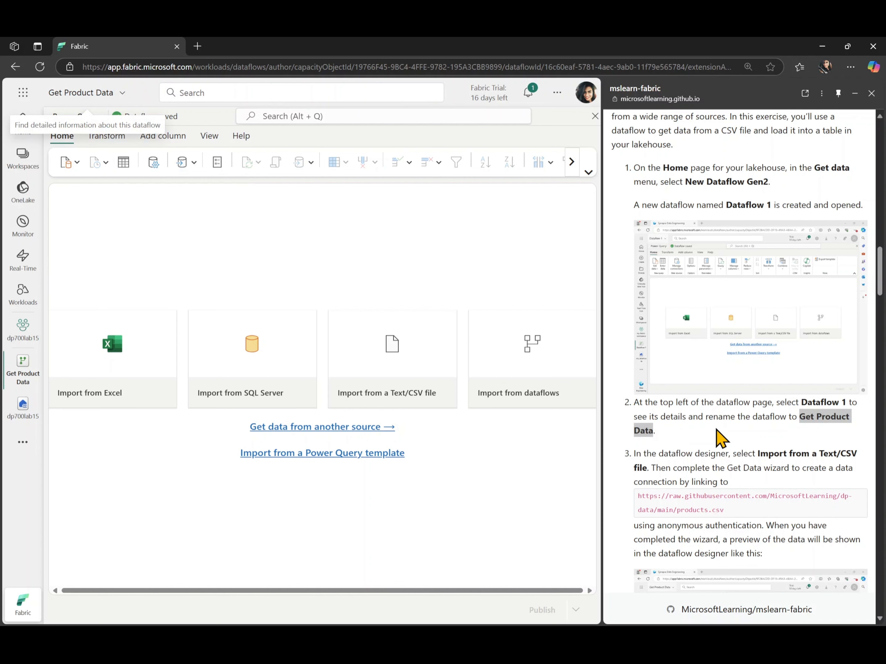
pyautogui.scroll(-4, 719, 436)
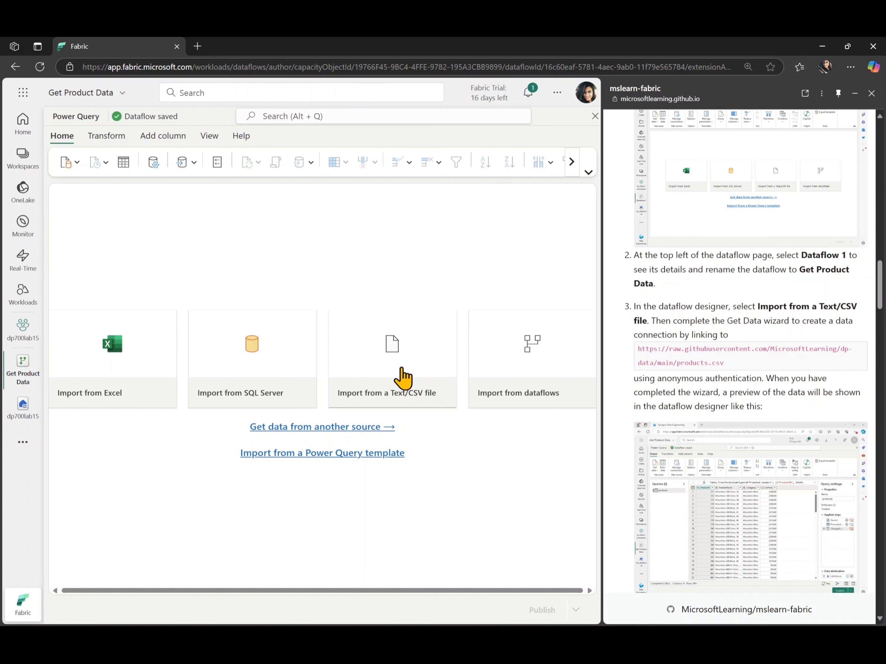
# Step: Connect a Text/CSV source to the products.csv URL and preview its data
pyautogui.click(402, 377)
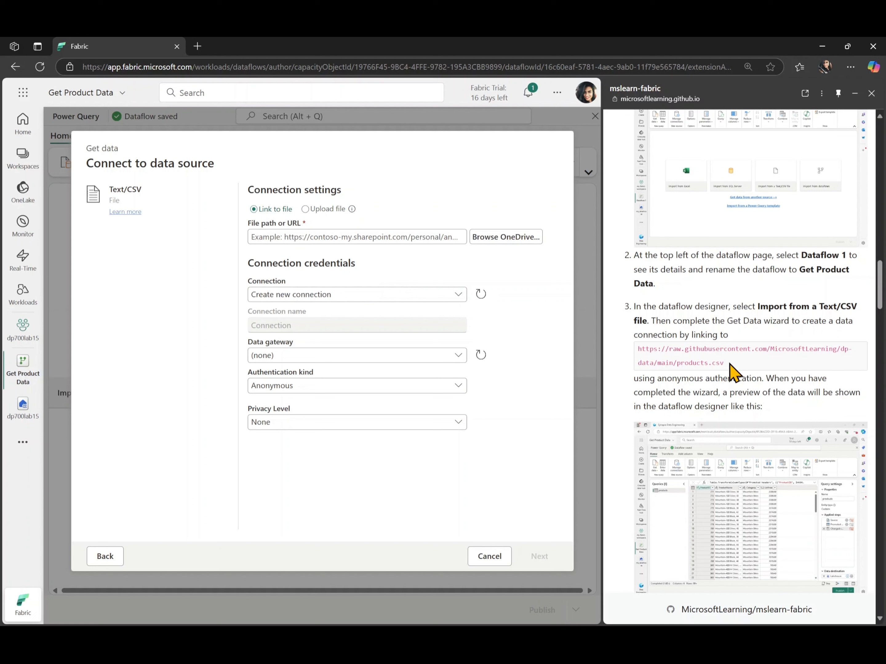
pyautogui.moveTo(729, 366); pyautogui.dragTo(611, 338)
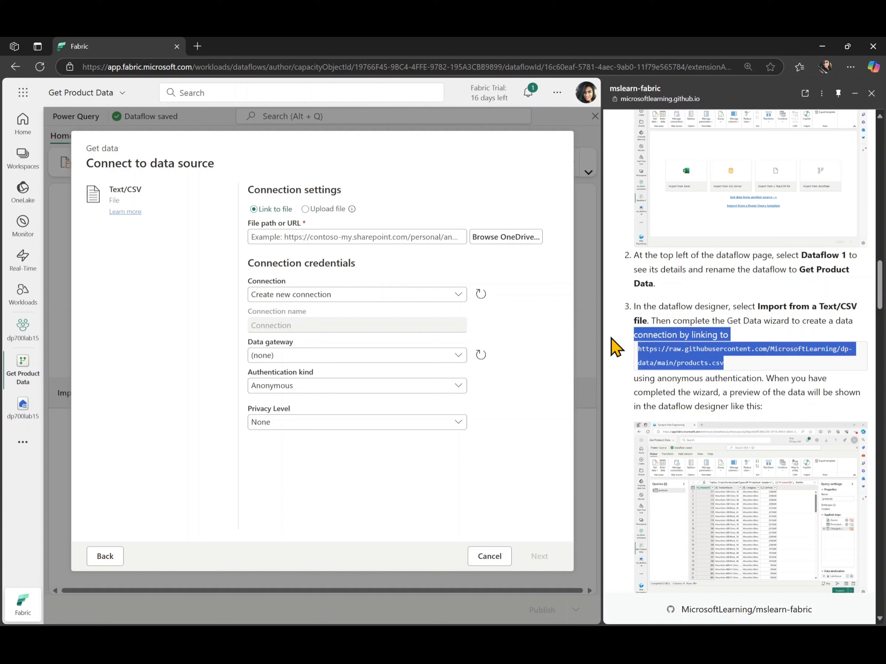
pyautogui.click(730, 361)
pyautogui.moveTo(726, 363); pyautogui.dragTo(639, 350)
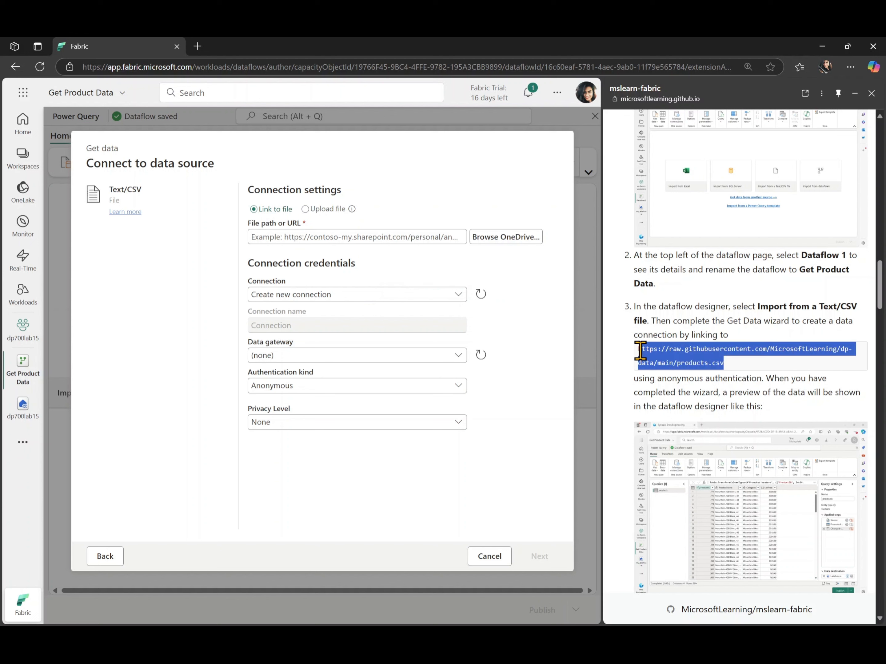
pyautogui.click(335, 236)
pyautogui.write('https://raw.githubusercontent.com/MicrosoftLearning/dp-data/main/products.csv')
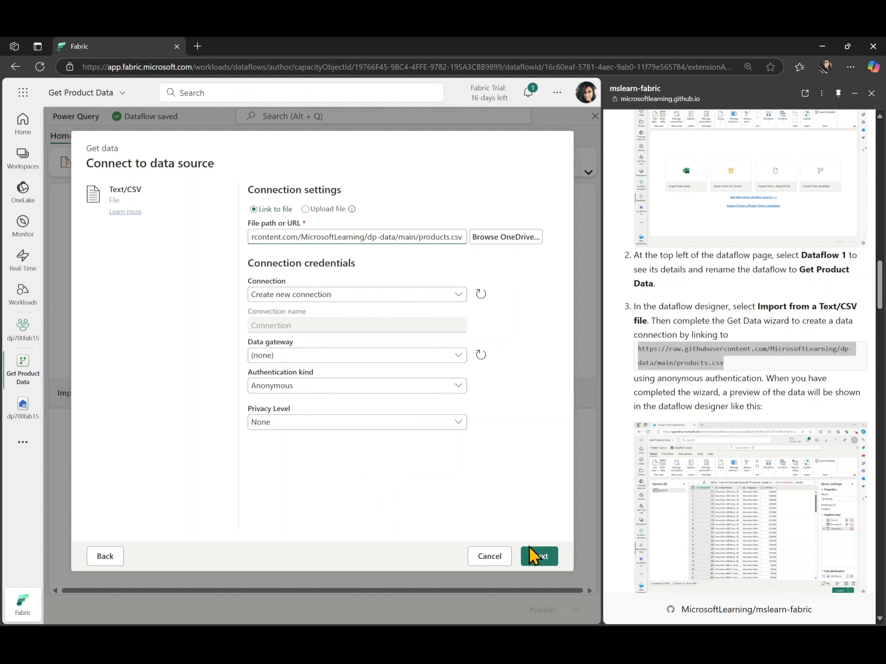
pyautogui.click(534, 559)
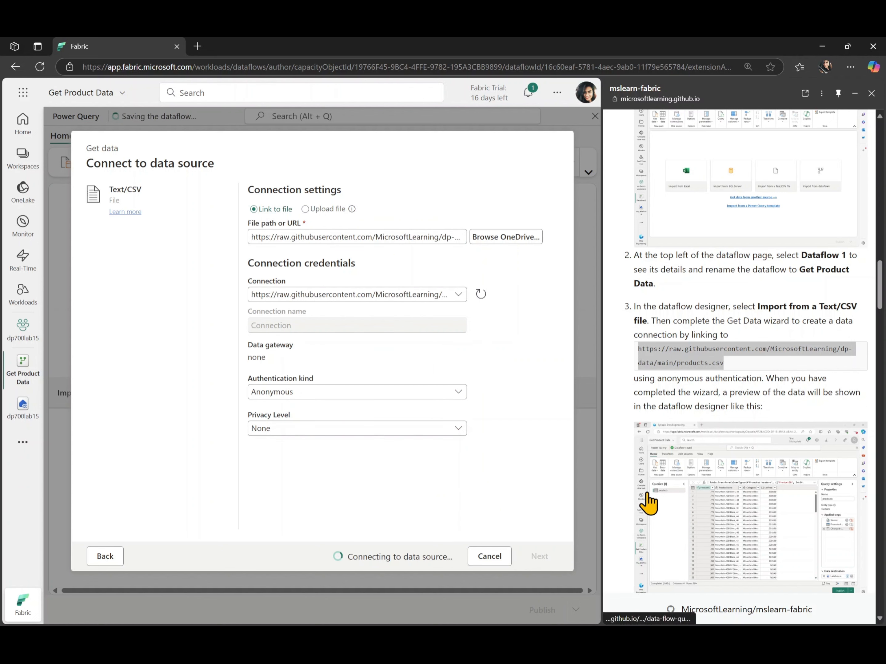
pyautogui.scroll(-4, 647, 503)
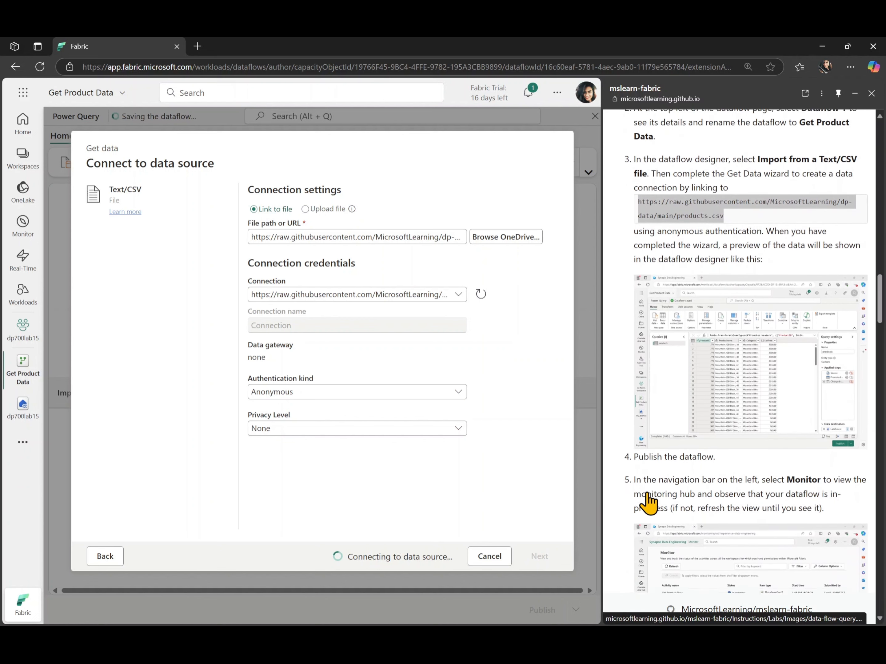
pyautogui.scroll(-1, 647, 504)
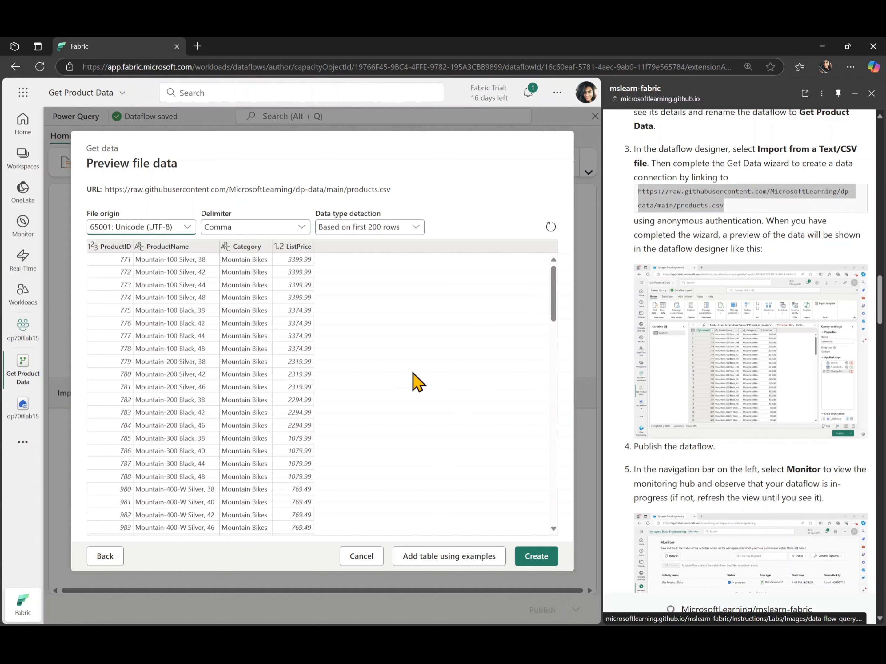
# Step: Create the products query and publish the Get Product Data dataflow
pyautogui.click(535, 556)
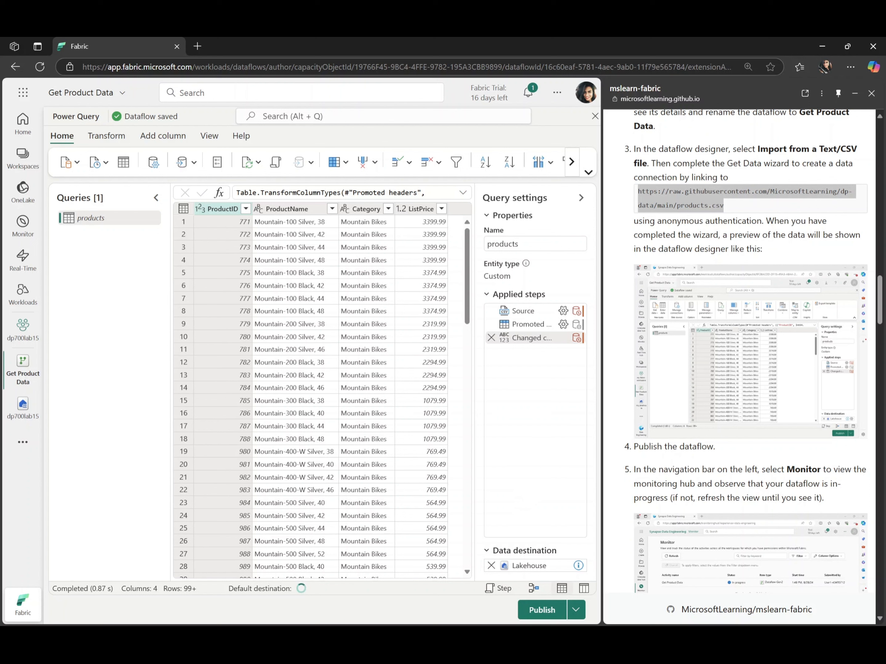
pyautogui.moveTo(513, 595)
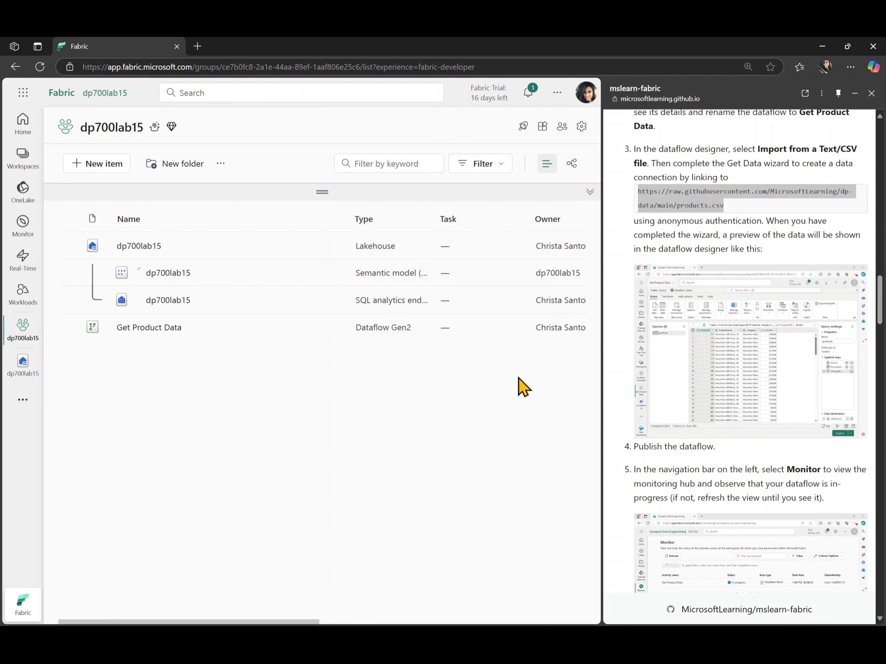
pyautogui.scroll(-2, 710, 465)
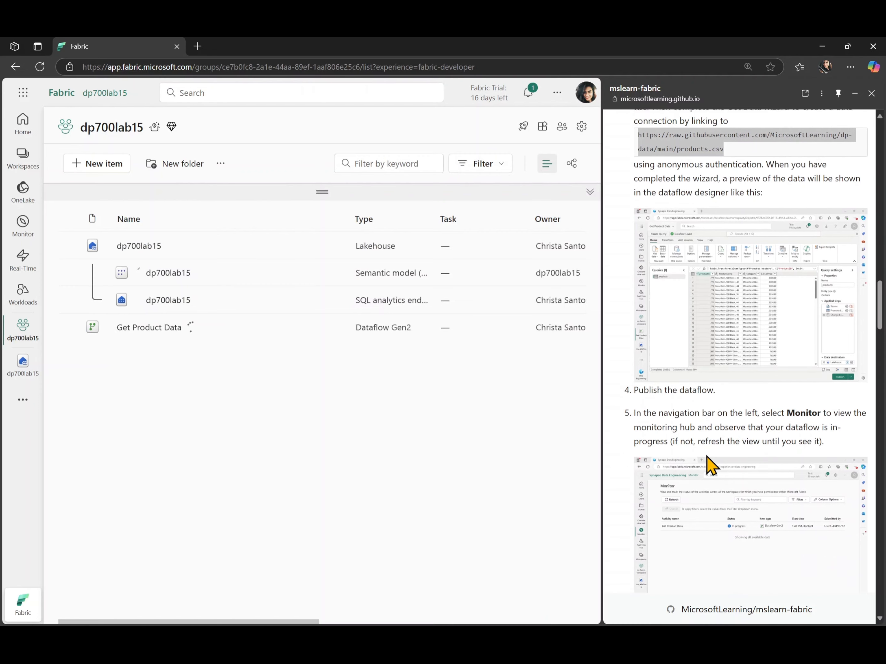
pyautogui.scroll(-1, 706, 466)
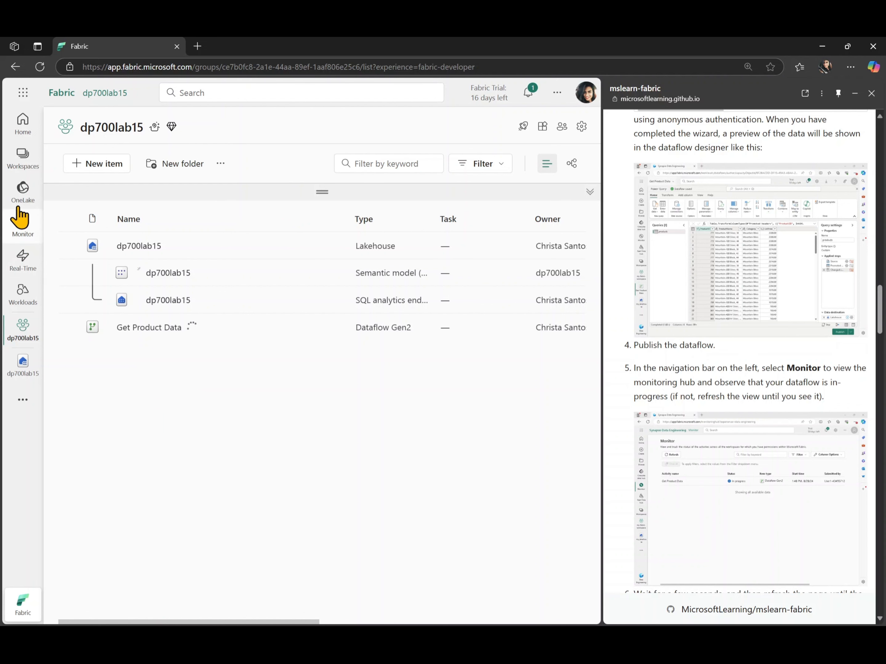
# Step: Open the Monitor hub and refresh its activity list a few times
pyautogui.click(23, 236)
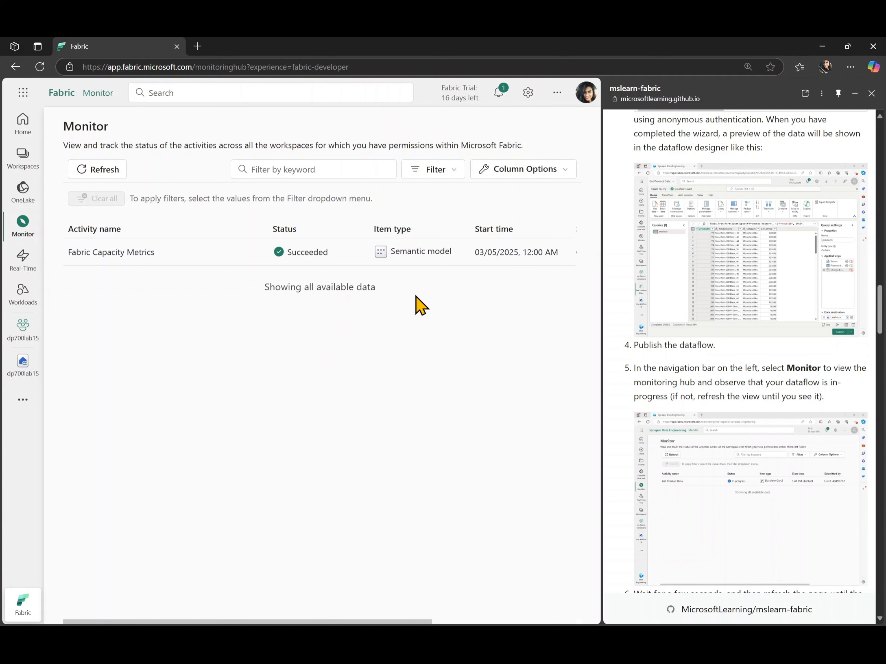
pyautogui.click(103, 171)
pyautogui.click(101, 177)
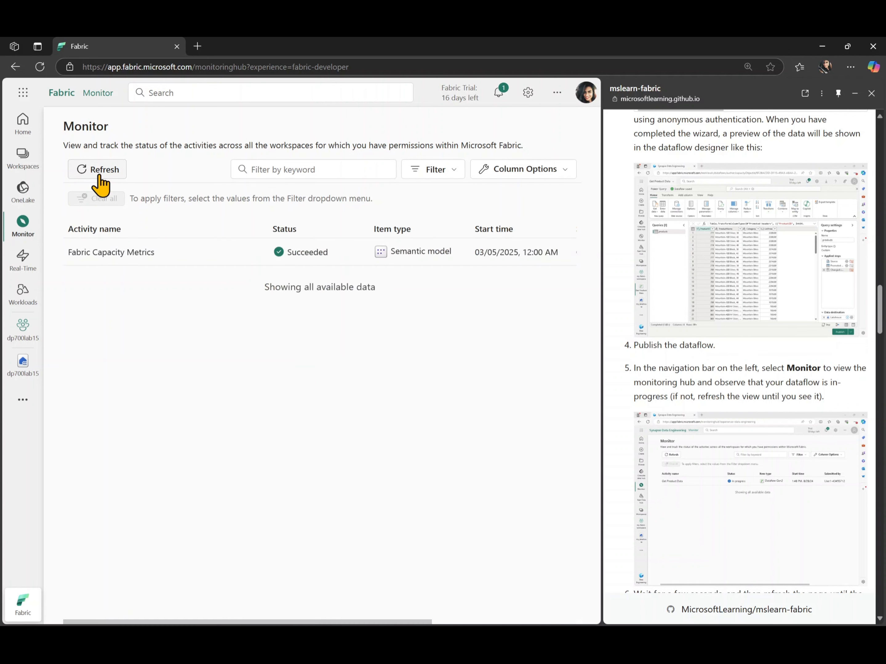
pyautogui.click(99, 177)
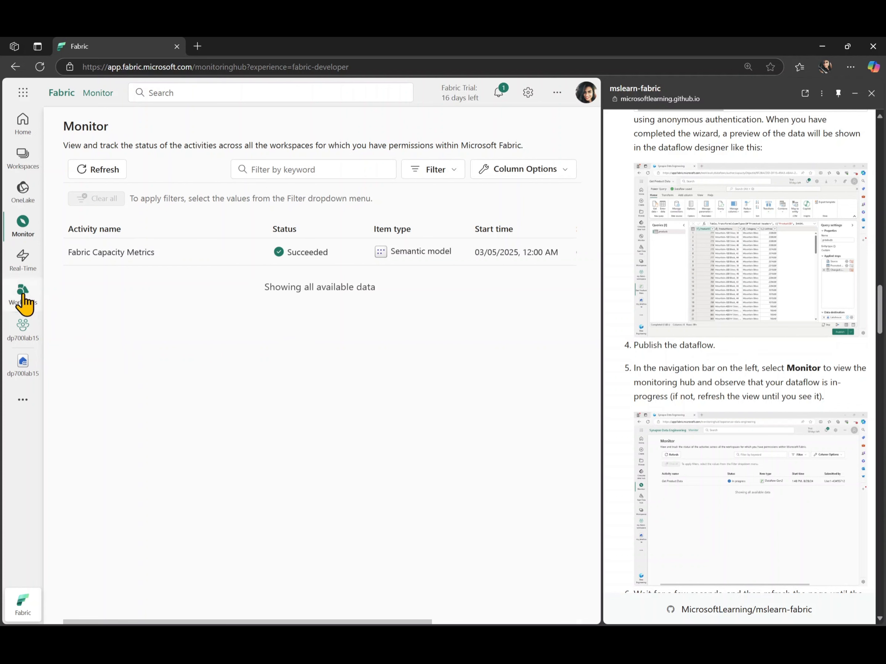
# Step: Return to Monitor from the workspace and refresh until Get Product Data shows Succeeded
pyautogui.click(23, 334)
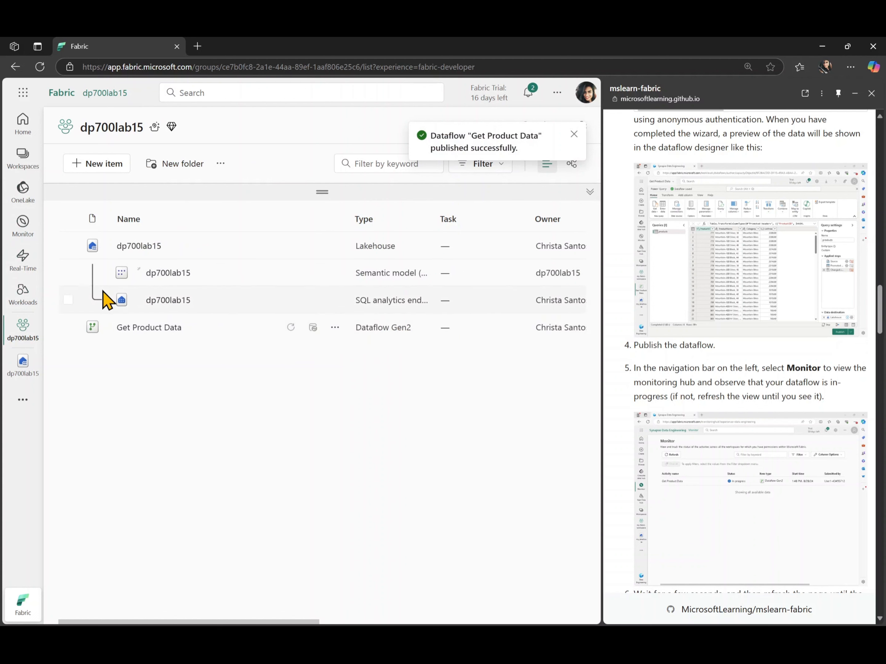
pyautogui.click(24, 232)
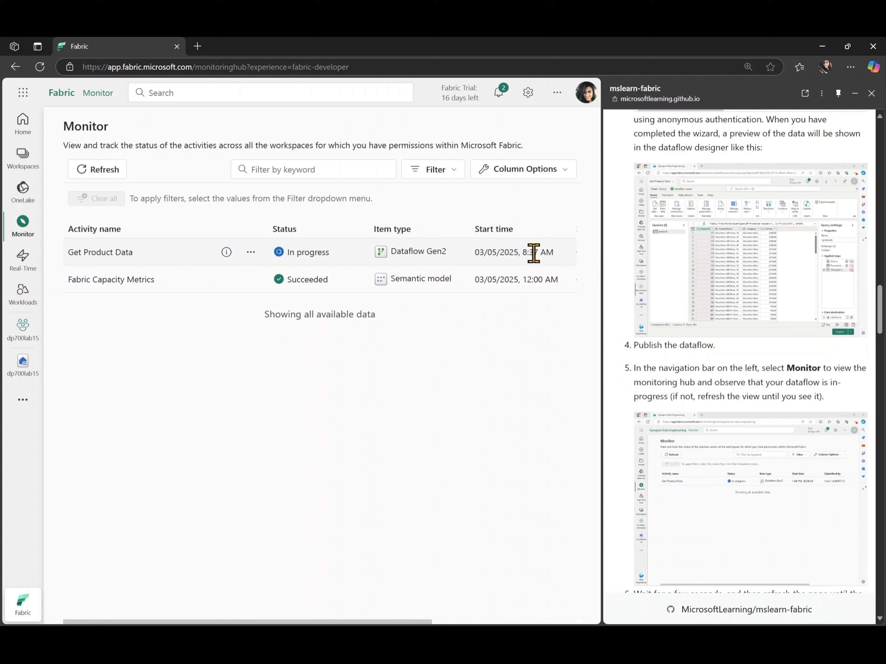
pyautogui.scroll(-1, 690, 482)
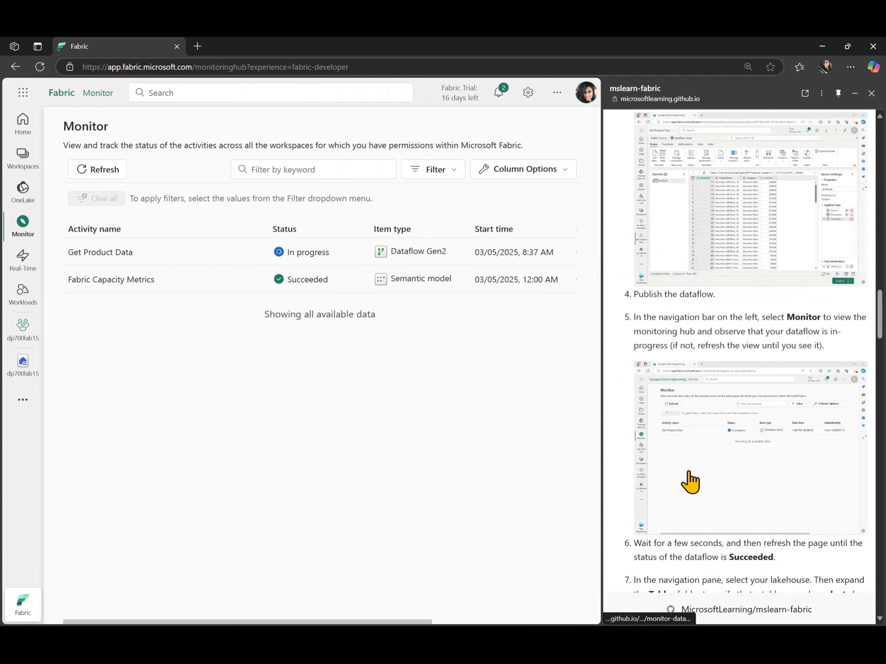
pyautogui.scroll(-4, 690, 482)
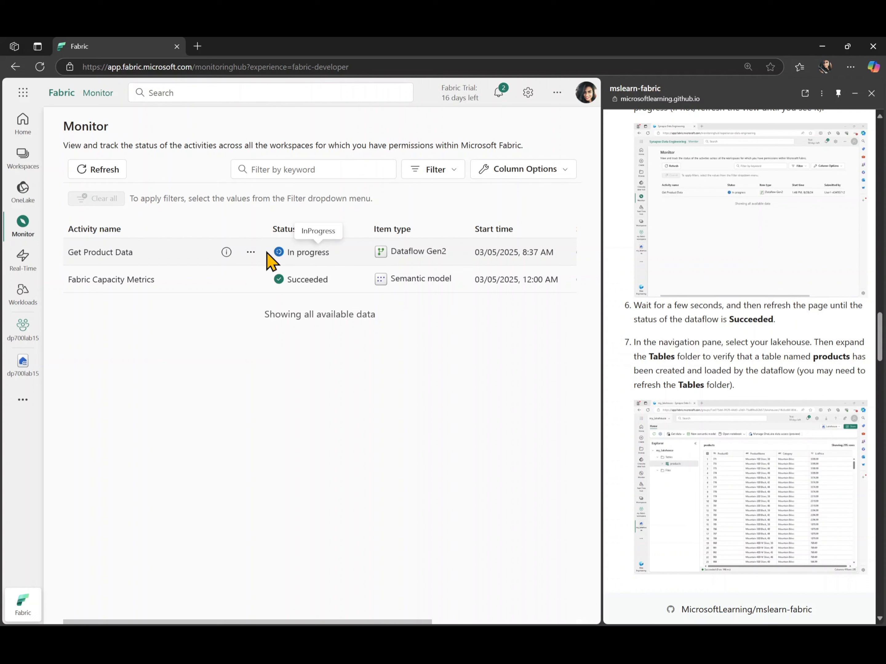
pyautogui.click(113, 173)
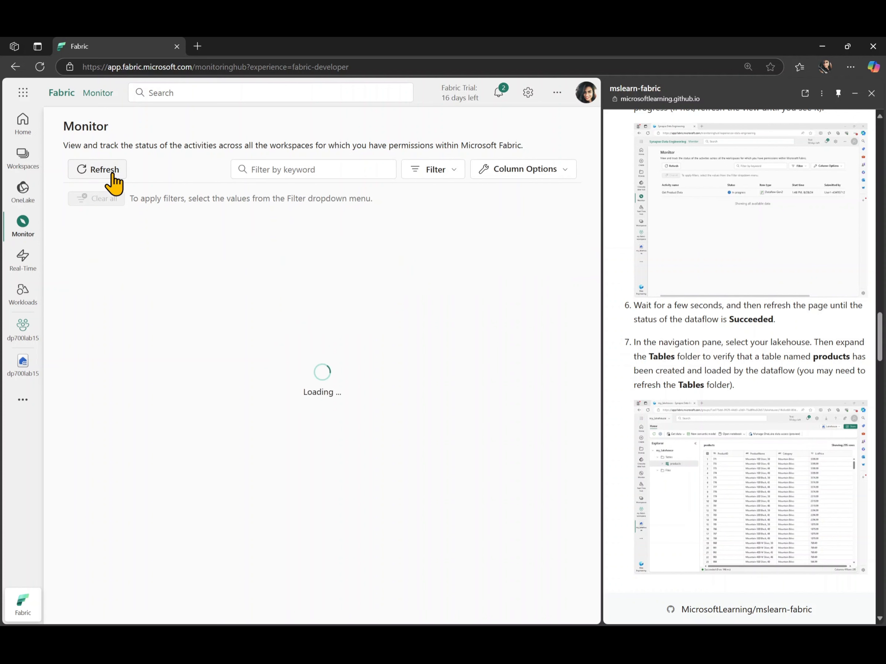
pyautogui.click(113, 172)
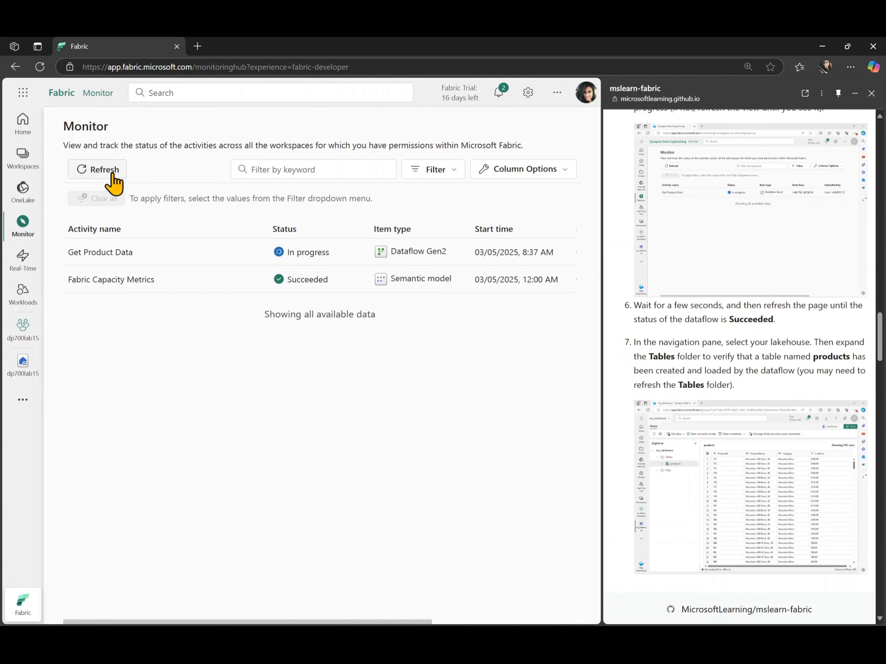
pyautogui.click(115, 183)
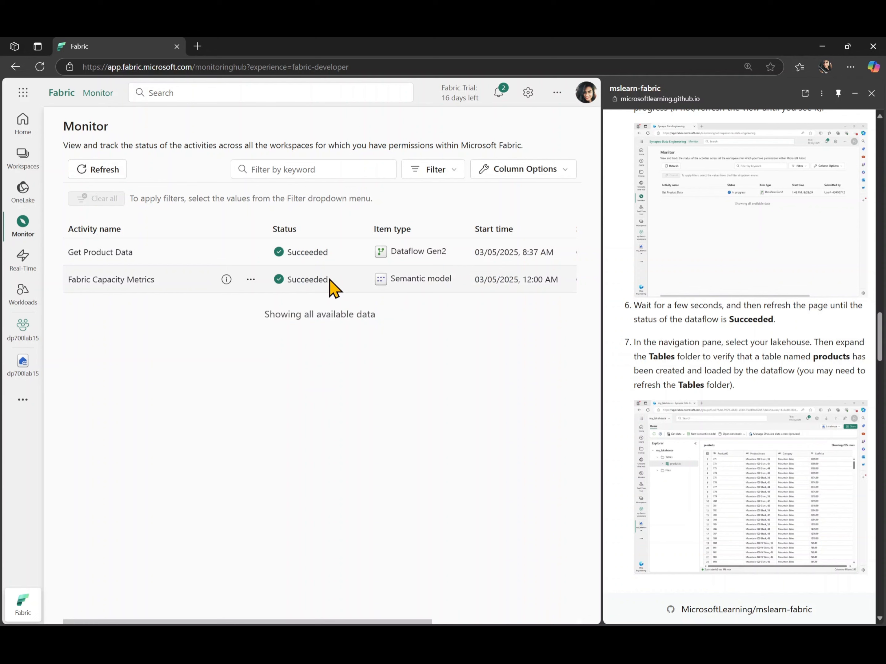
pyautogui.scroll(-2, 652, 467)
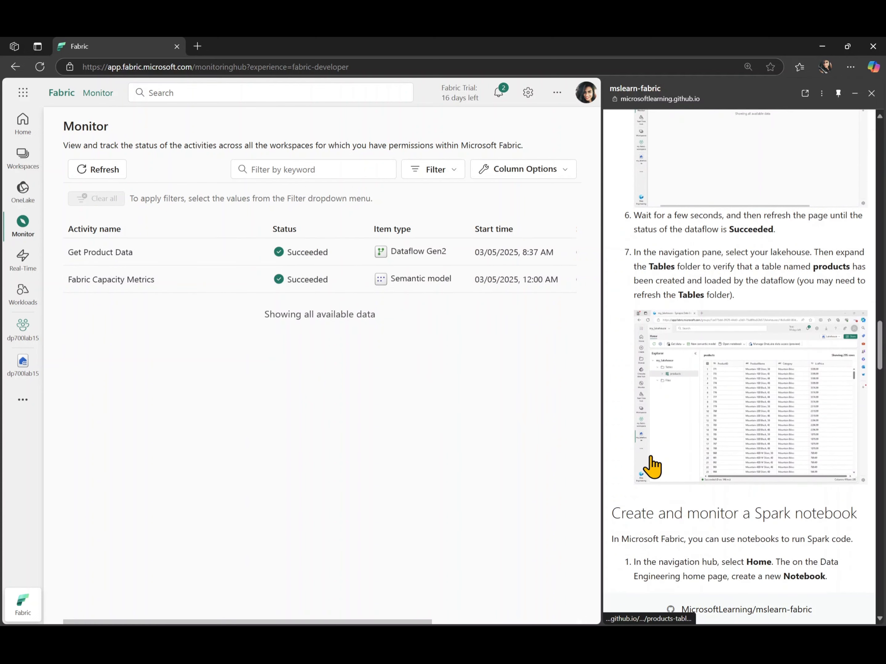
# Step: Refresh the dp700lab15 lakehouse to show the products table, then go to Home
pyautogui.click(19, 369)
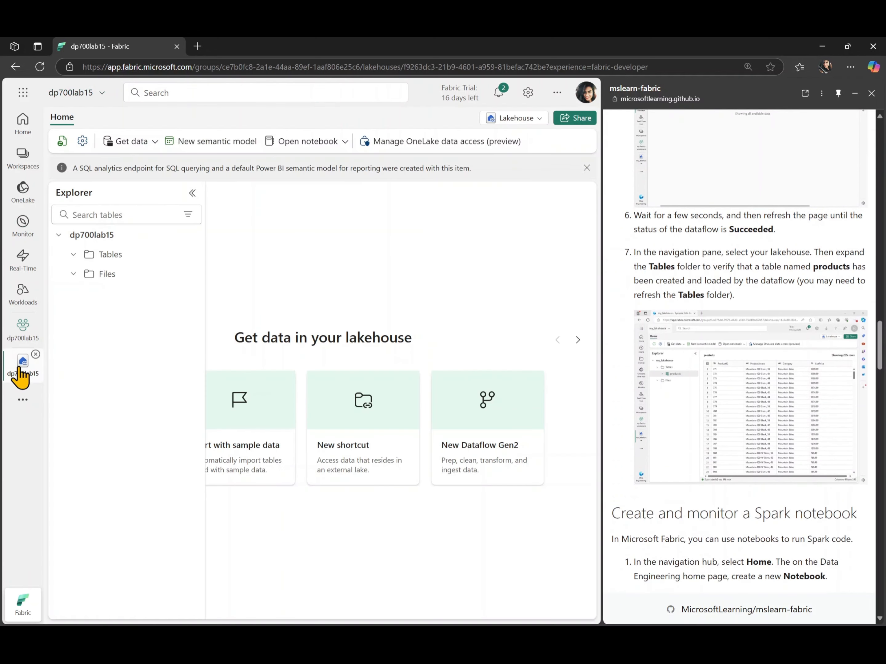
pyautogui.click(62, 141)
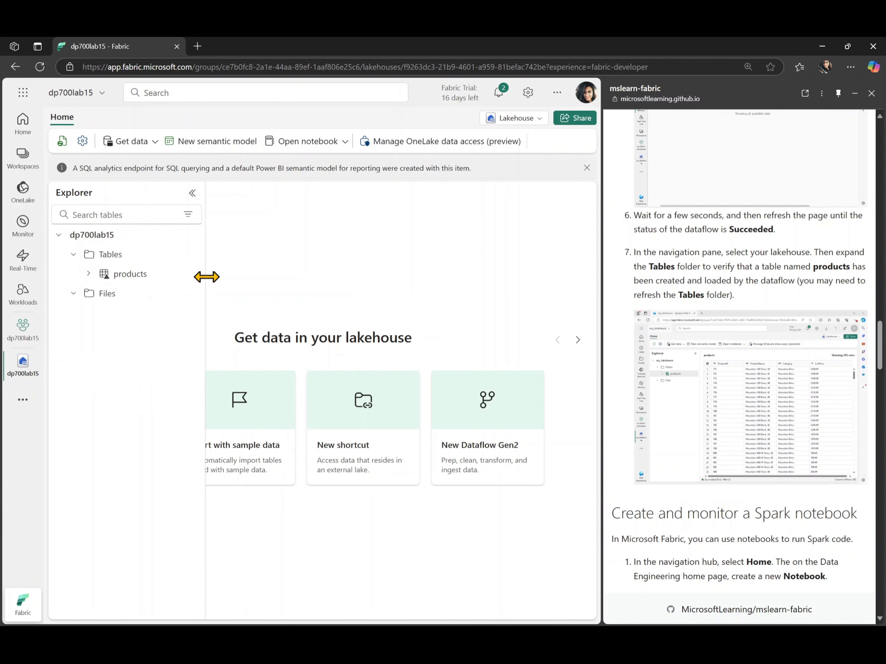
pyautogui.scroll(-4, 654, 362)
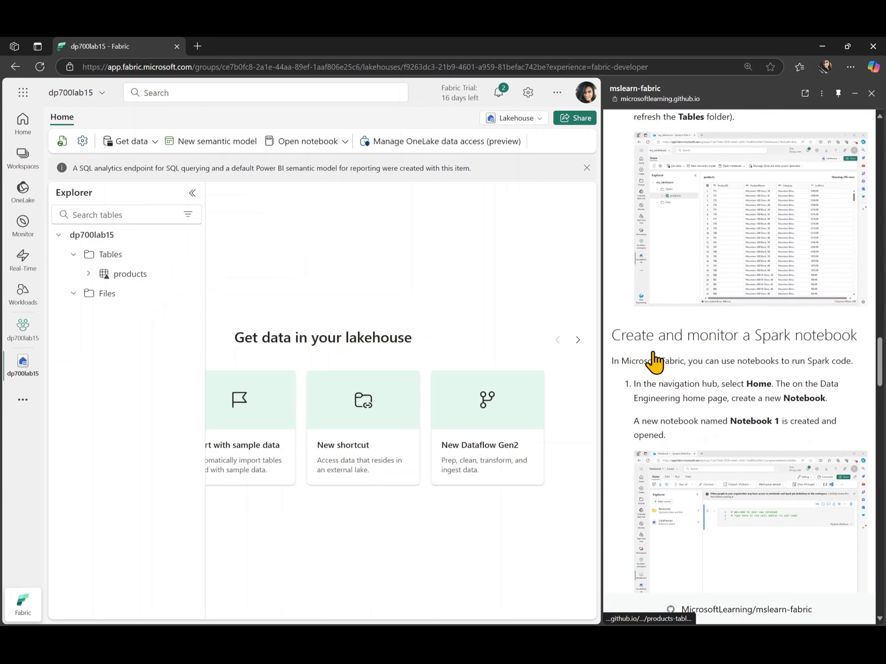
pyautogui.scroll(-5, 653, 362)
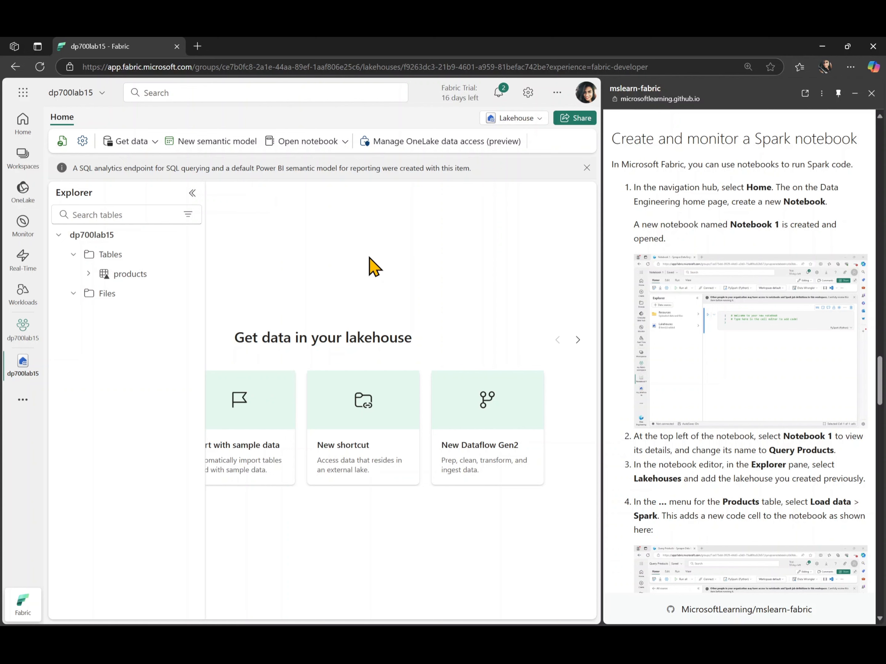
pyautogui.click(25, 135)
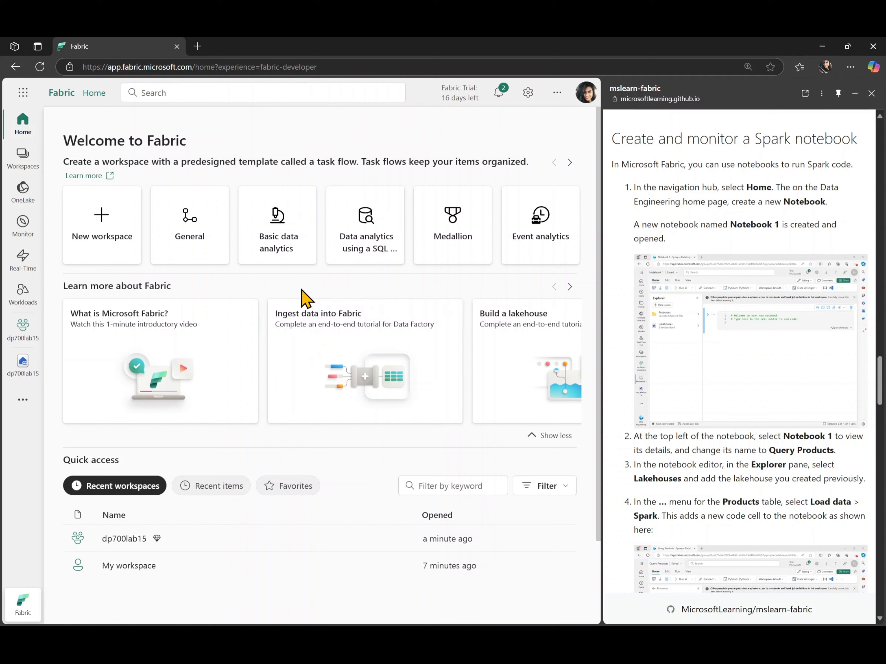
# Step: Add a new Notebook item (Notebook 1) to the dp700lab15 workspace
pyautogui.click(571, 164)
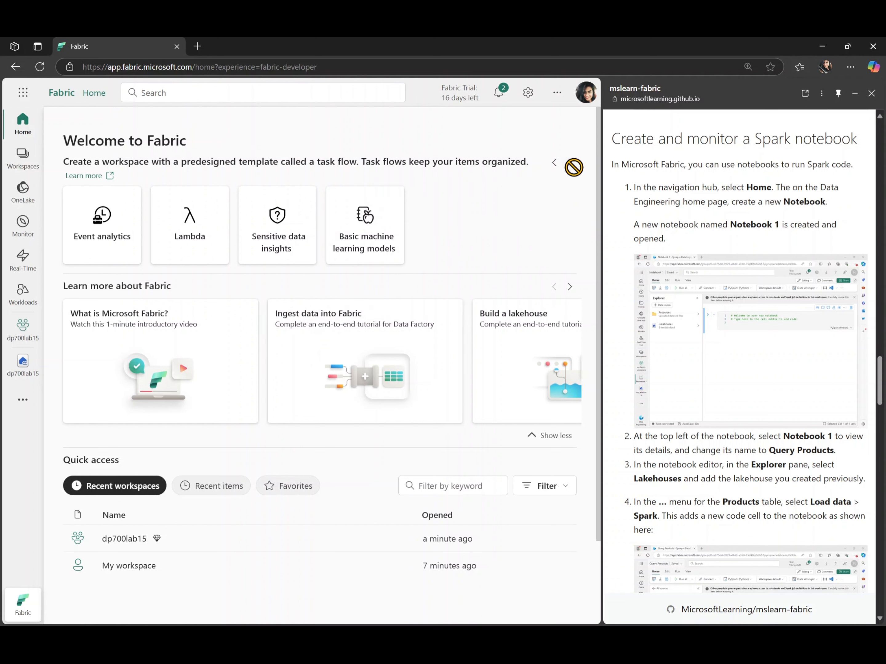
pyautogui.click(554, 164)
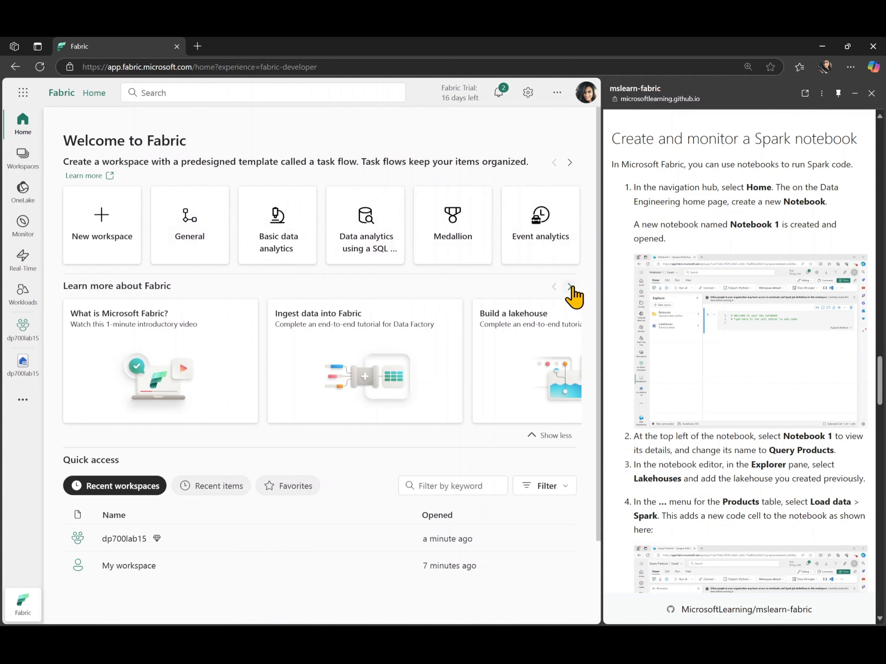
pyautogui.click(26, 340)
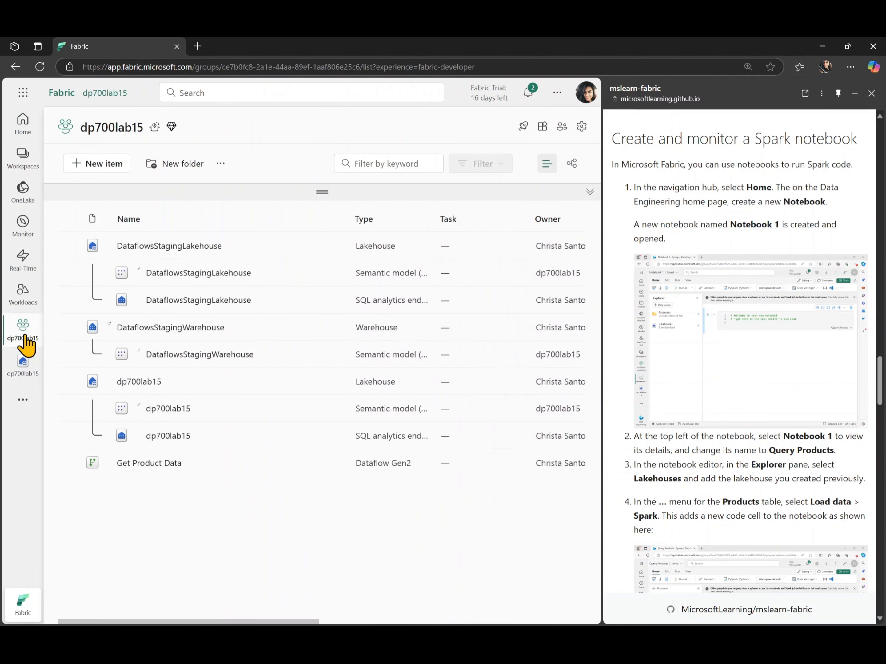
pyautogui.click(114, 163)
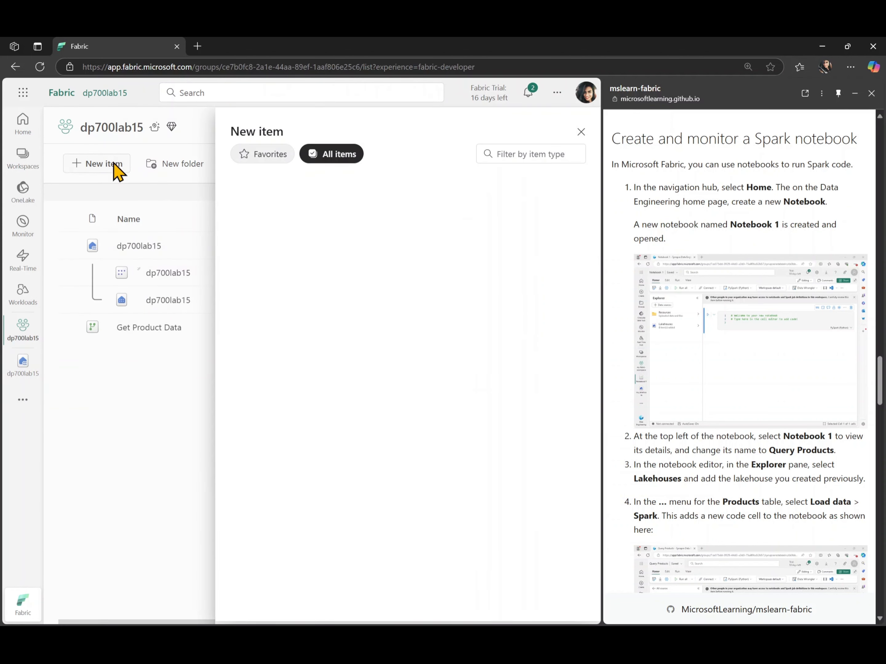
pyautogui.scroll(-2, 417, 337)
pyautogui.scroll(1, 417, 337)
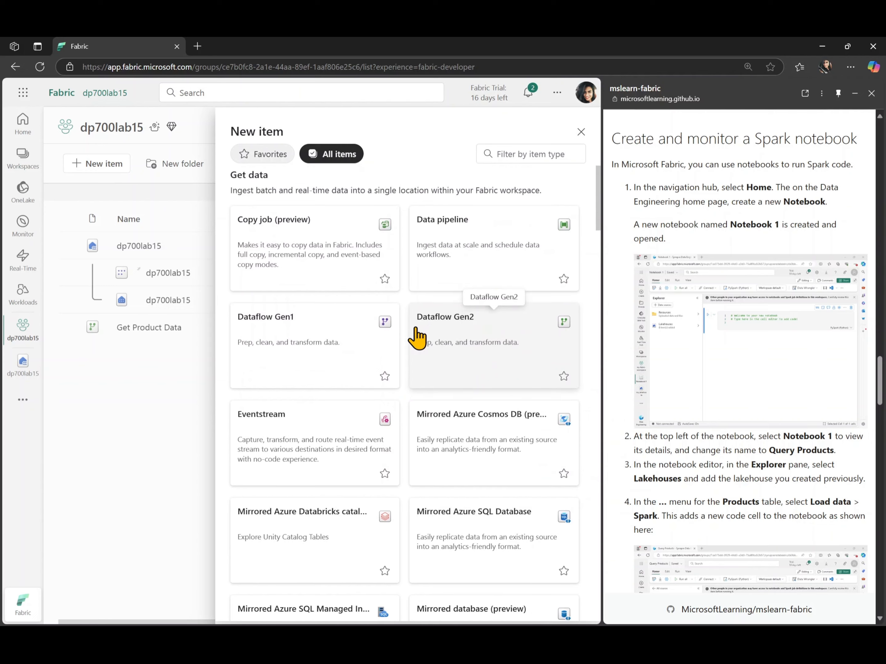
pyautogui.scroll(-3, 416, 337)
pyautogui.scroll(-3, 417, 337)
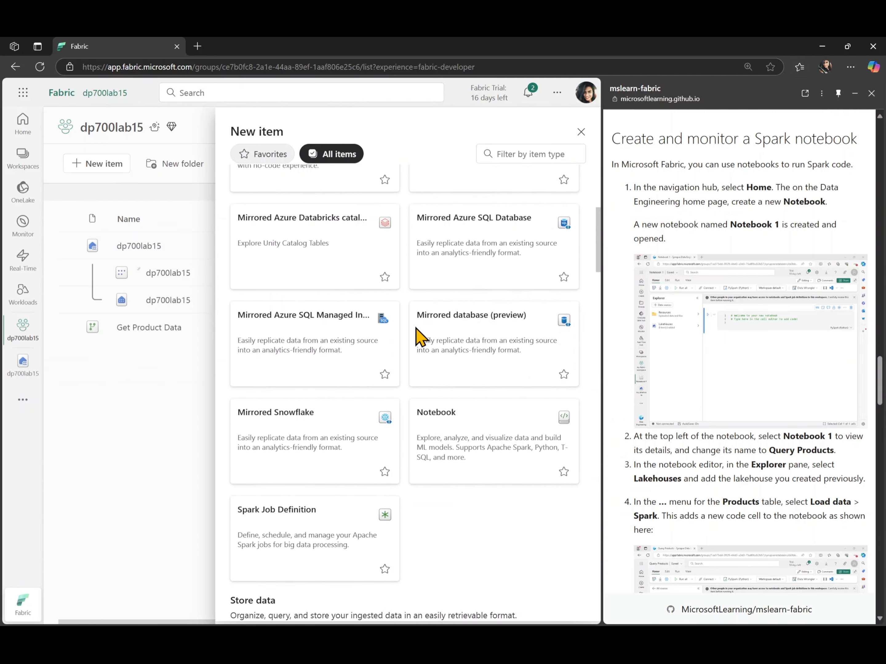
pyautogui.click(482, 455)
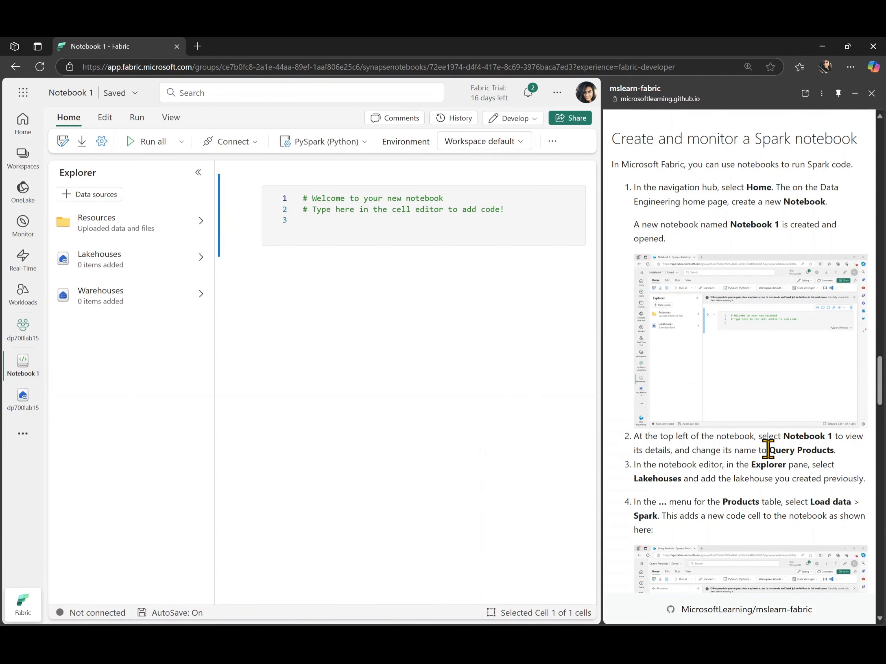
# Step: Rename the notebook from 'Notebook 1' to 'Query Products'
pyautogui.moveTo(769, 450); pyautogui.dragTo(833, 451)
pyautogui.hotkey('ctrl', 'c')
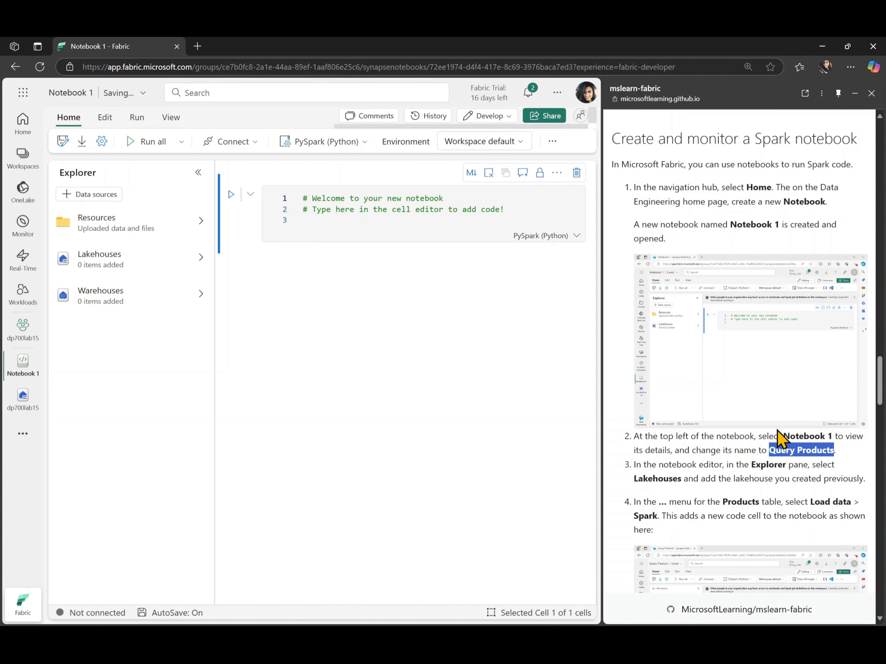
pyautogui.click(71, 93)
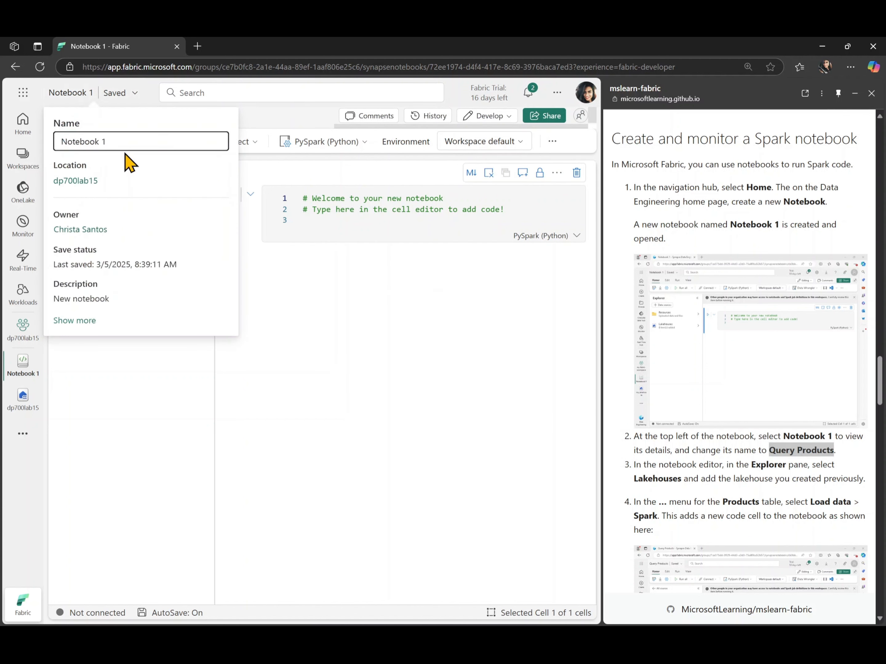
pyautogui.click(125, 141)
pyautogui.hotkey('ctrl', 'a')
pyautogui.hotkey('ctrl', 'v')
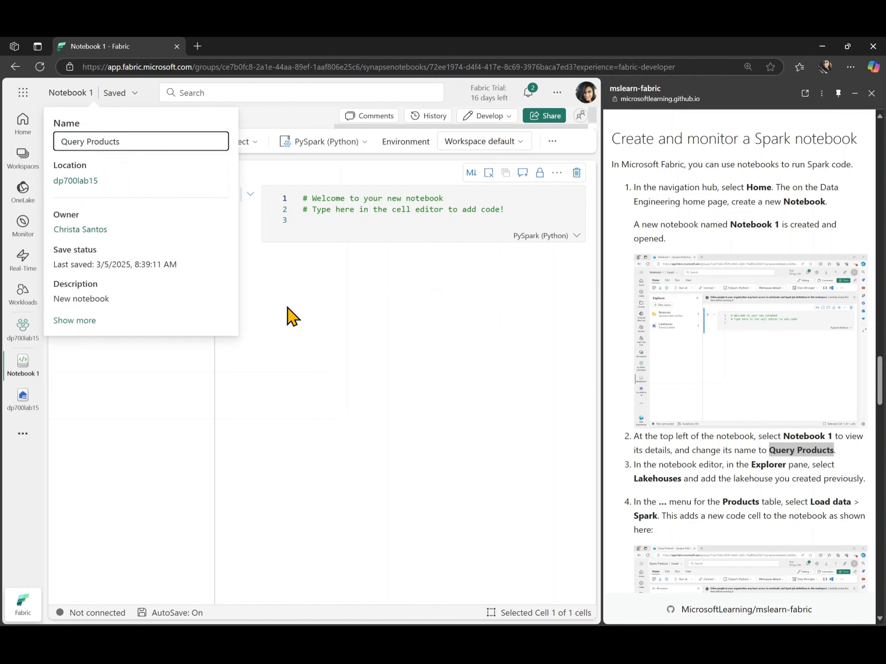
pyautogui.press('Return')
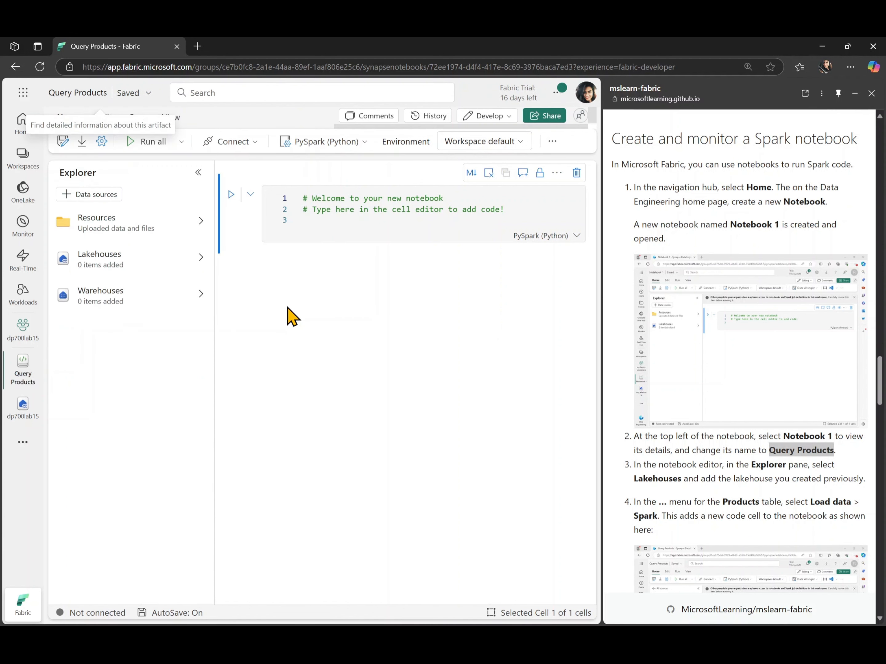
# Step: Attach the existing dp700lab15 lakehouse, without schema, to the Query Products notebook
pyautogui.click(128, 262)
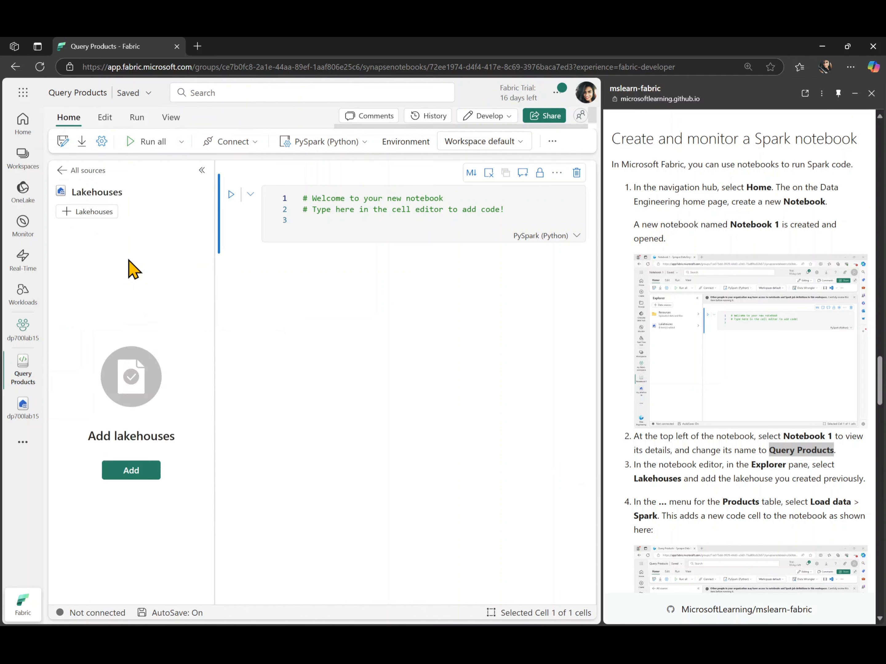
pyautogui.click(131, 473)
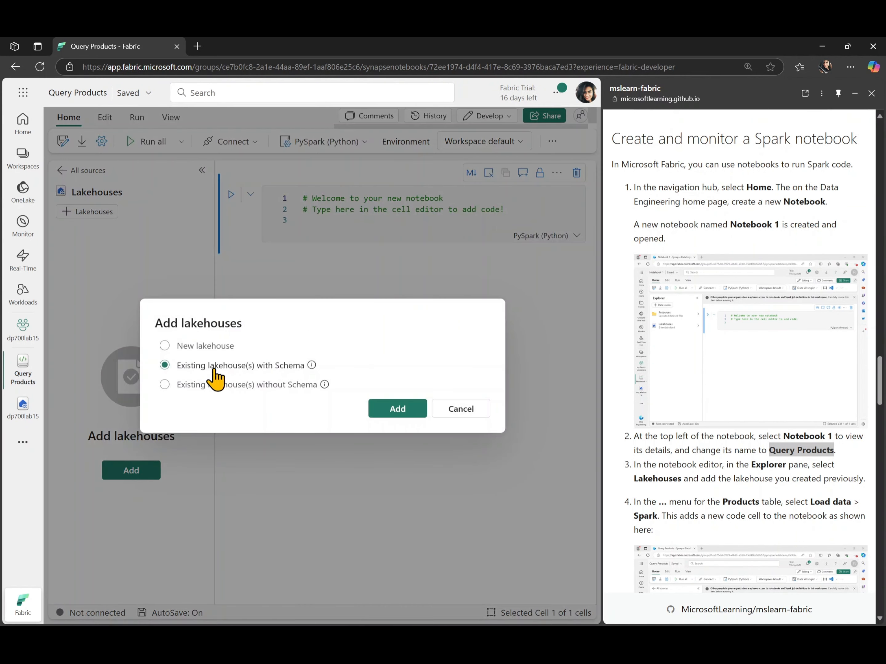
pyautogui.click(256, 385)
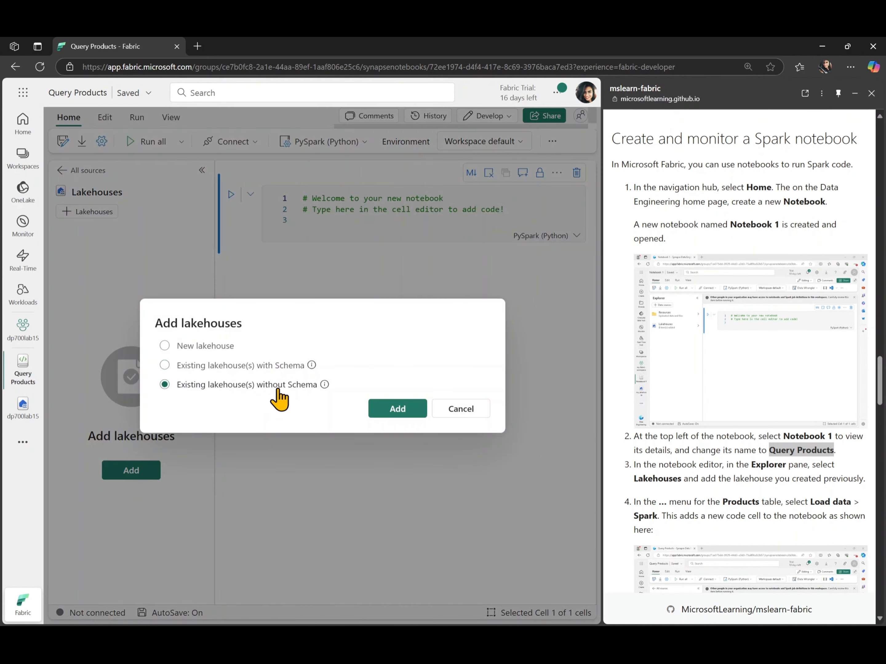
pyautogui.click(393, 411)
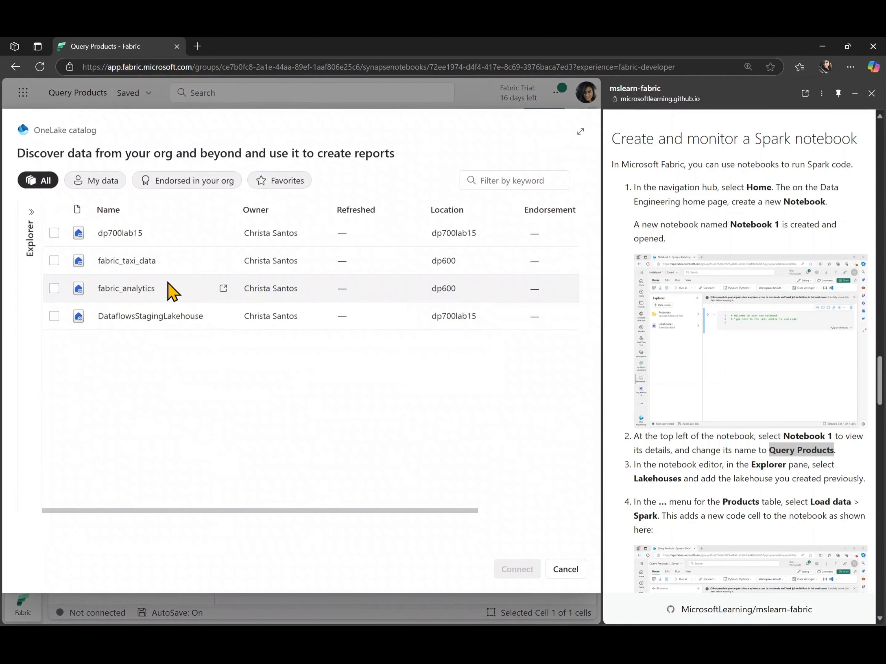
pyautogui.click(54, 233)
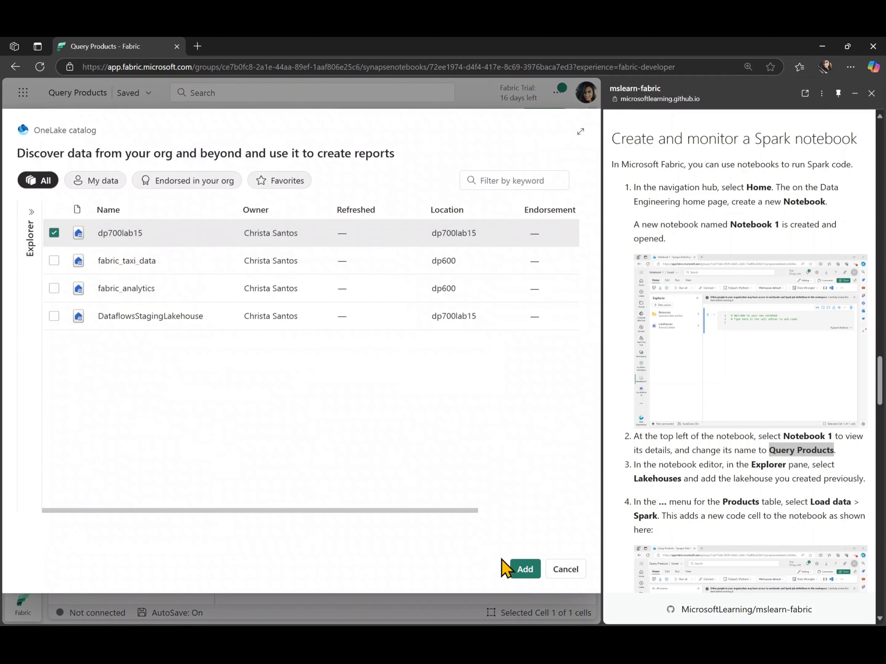
pyautogui.click(515, 569)
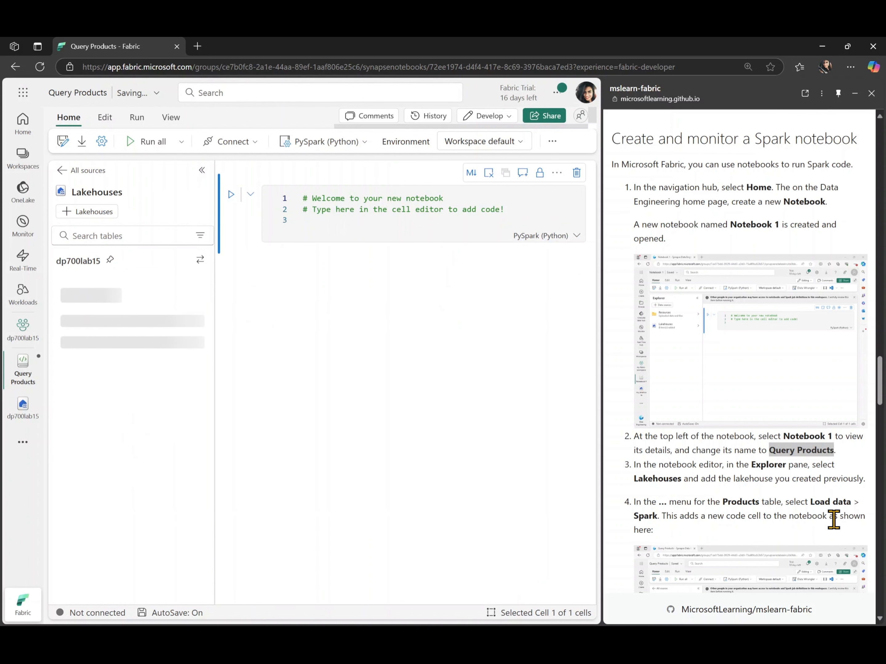
pyautogui.scroll(-3, 834, 520)
pyautogui.scroll(-2, 833, 519)
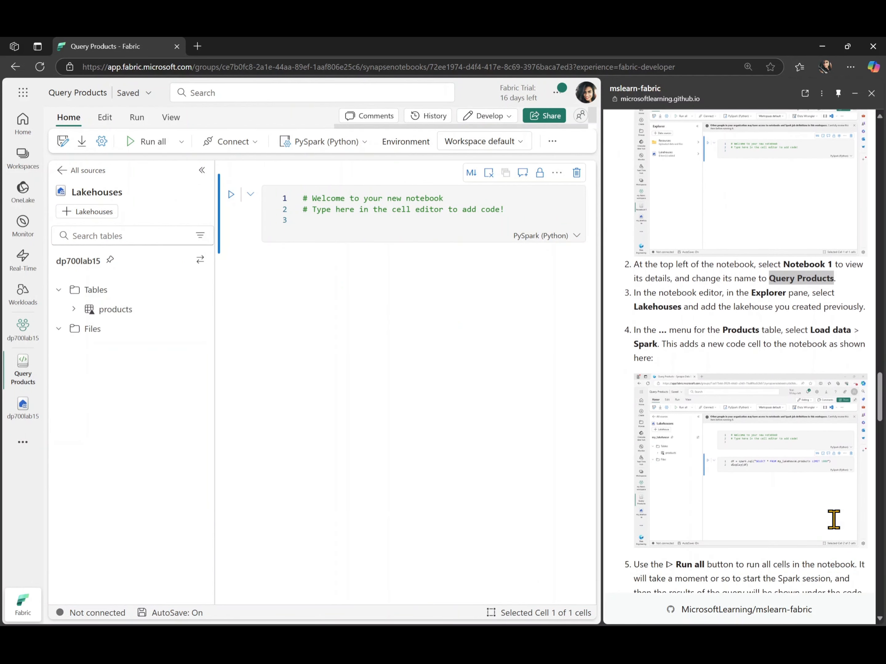
pyautogui.scroll(-1, 833, 519)
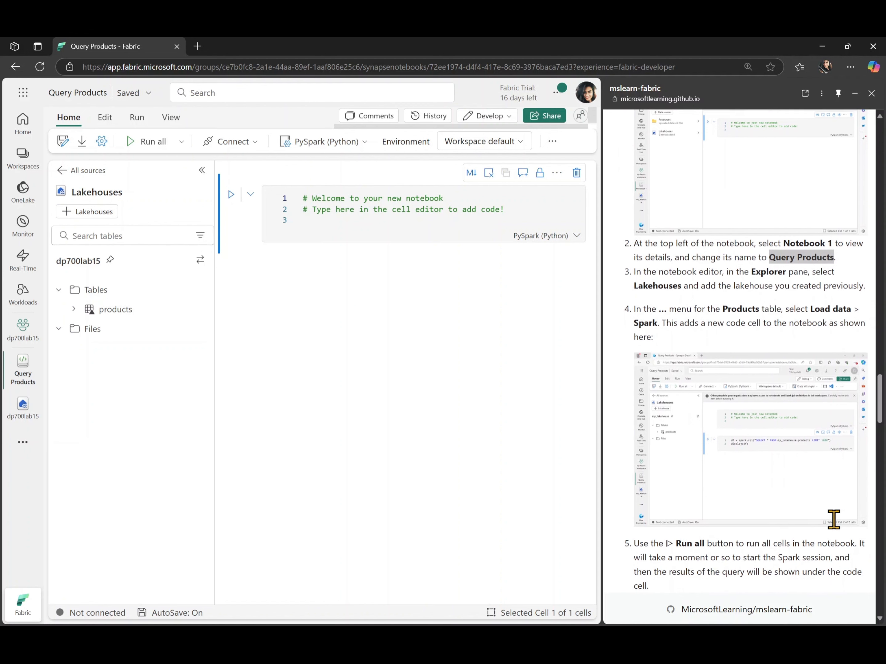
pyautogui.moveTo(160, 309)
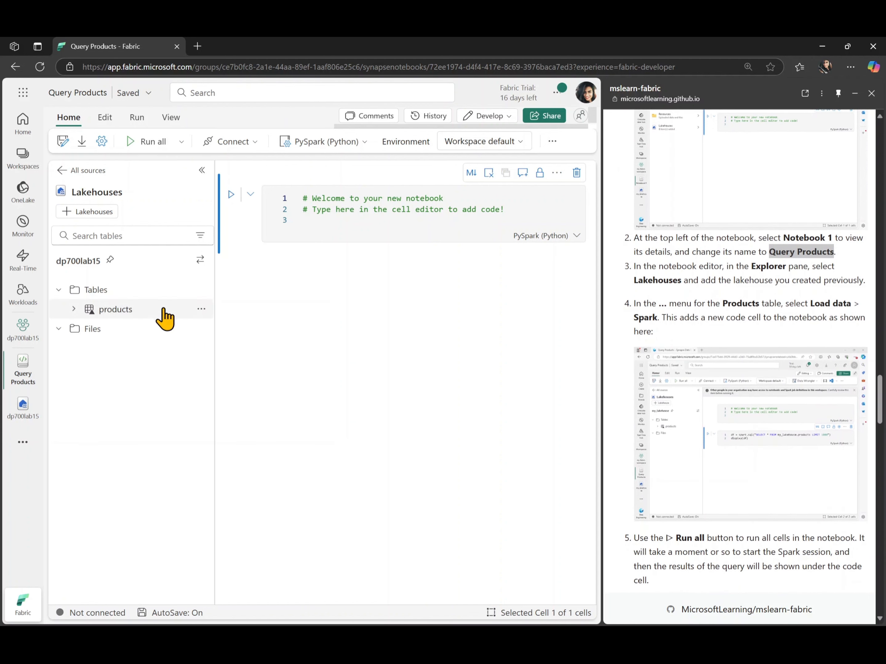
# Step: Add a Spark cell loading dp700lab15.products and run it, showing 295 rows in 4 columns
pyautogui.click(201, 310)
pyautogui.moveTo(279, 348)
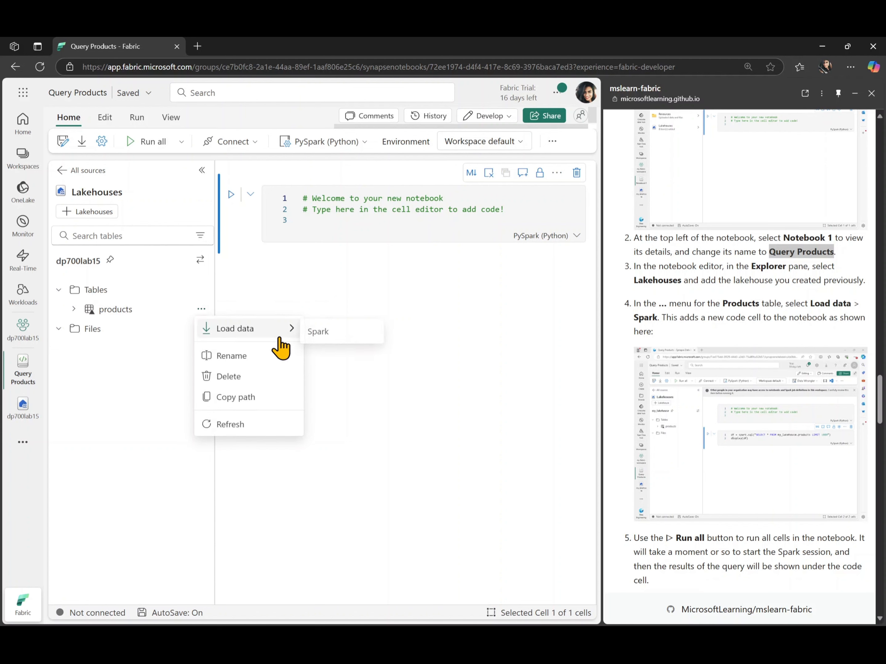
pyautogui.click(329, 340)
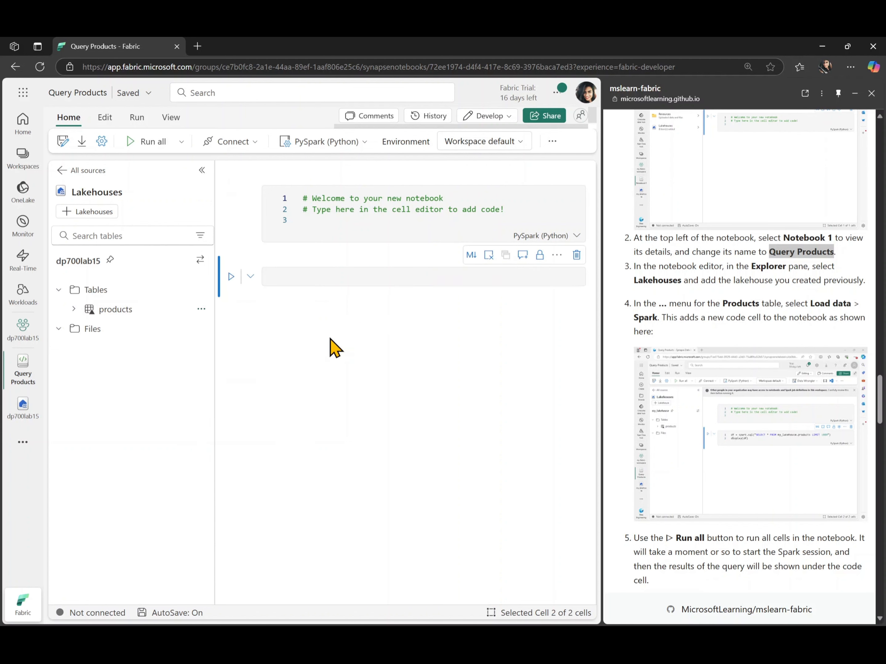
pyautogui.click(231, 277)
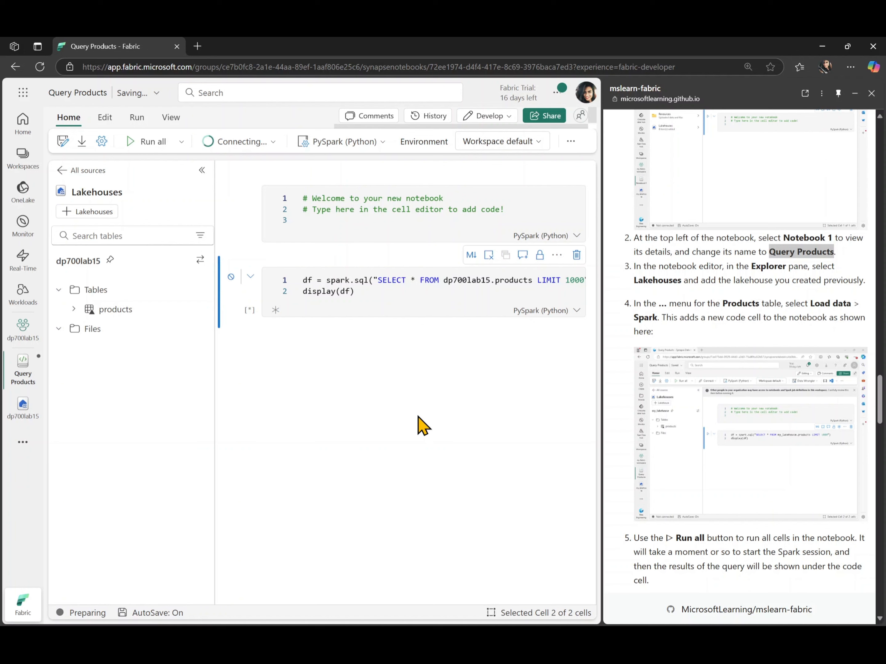
pyautogui.click(201, 170)
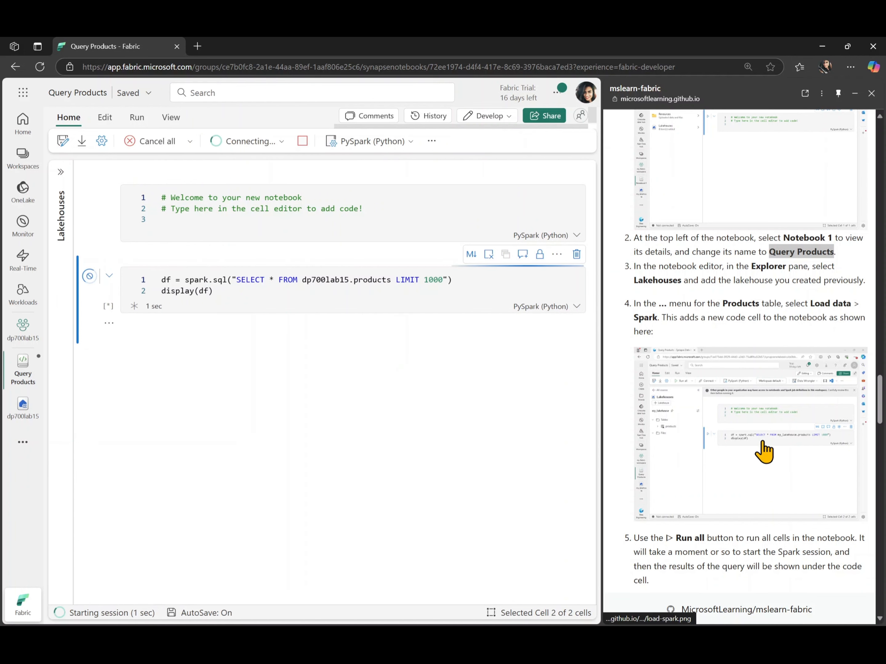
pyautogui.scroll(-6, 764, 450)
pyautogui.scroll(-2, 764, 450)
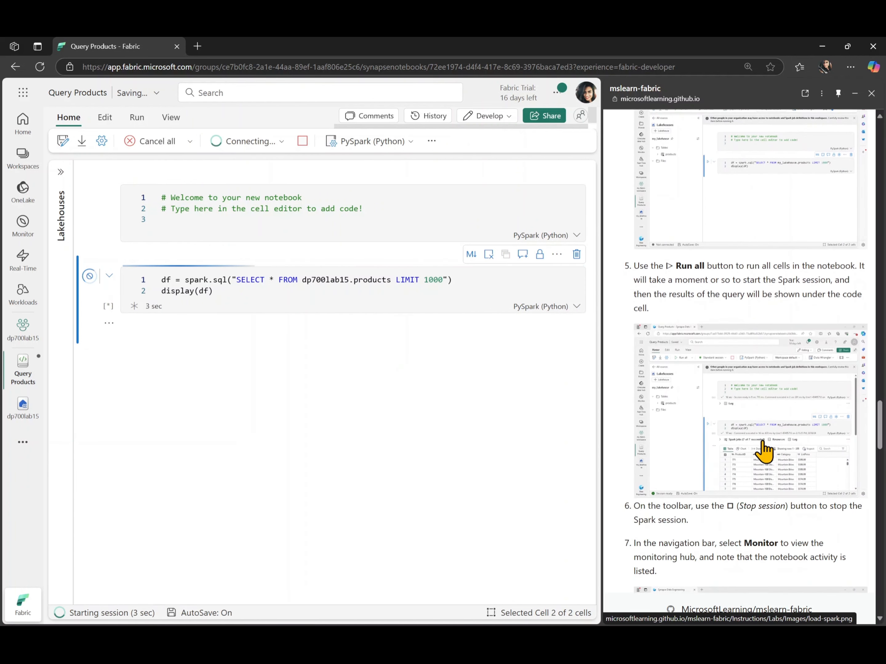
pyautogui.scroll(-1, 763, 450)
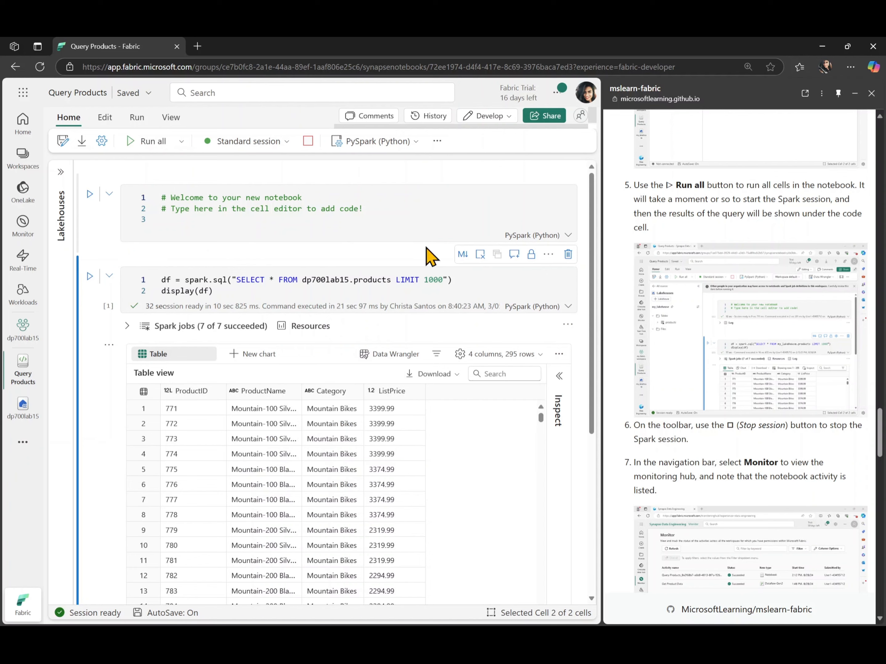
# Step: Stop the Spark session and view recent activities in the Monitor hub
pyautogui.scroll(-1, 405, 454)
pyautogui.scroll(-3, 406, 462)
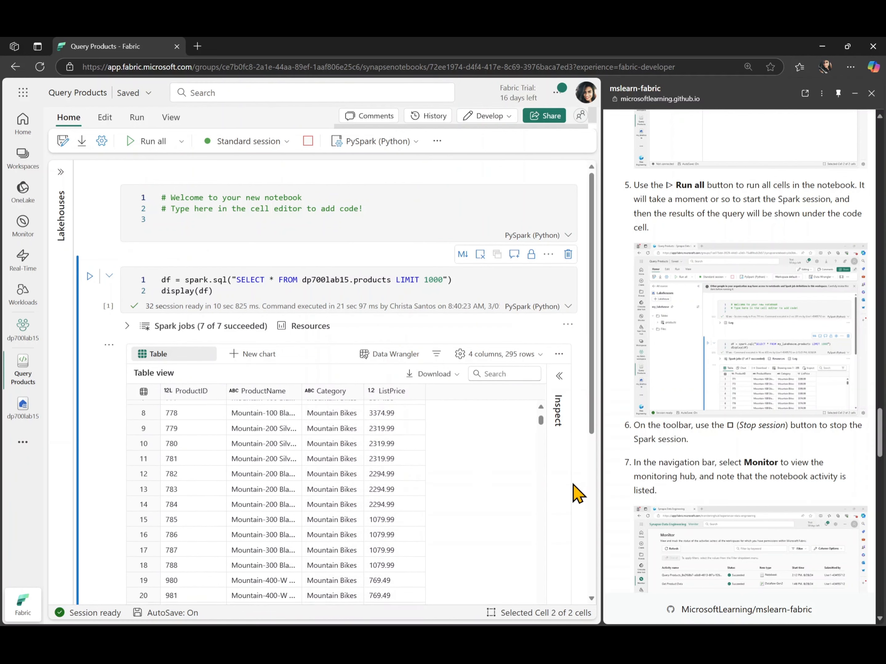
pyautogui.scroll(-5, 578, 494)
pyautogui.scroll(5, 577, 493)
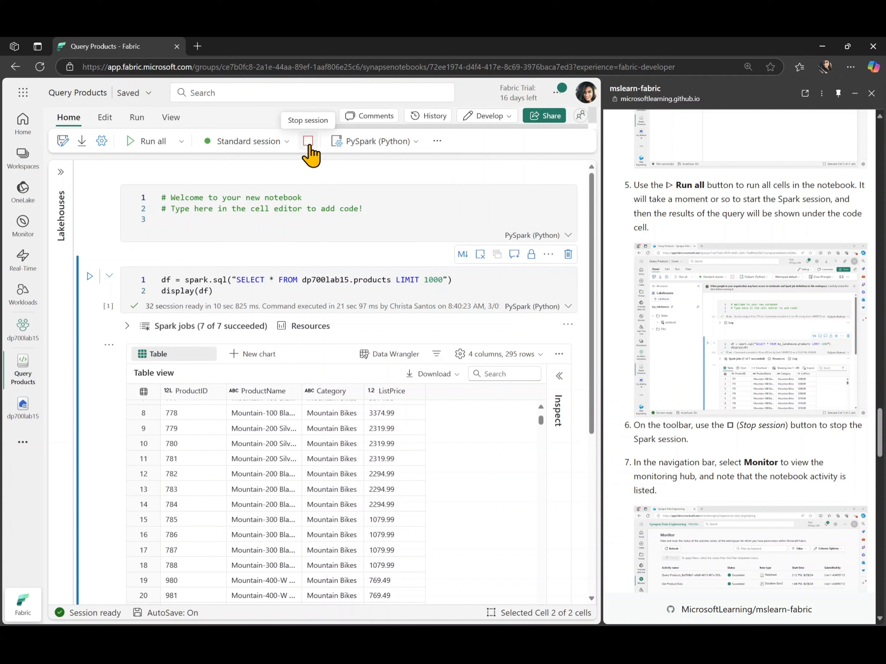
pyautogui.click(308, 143)
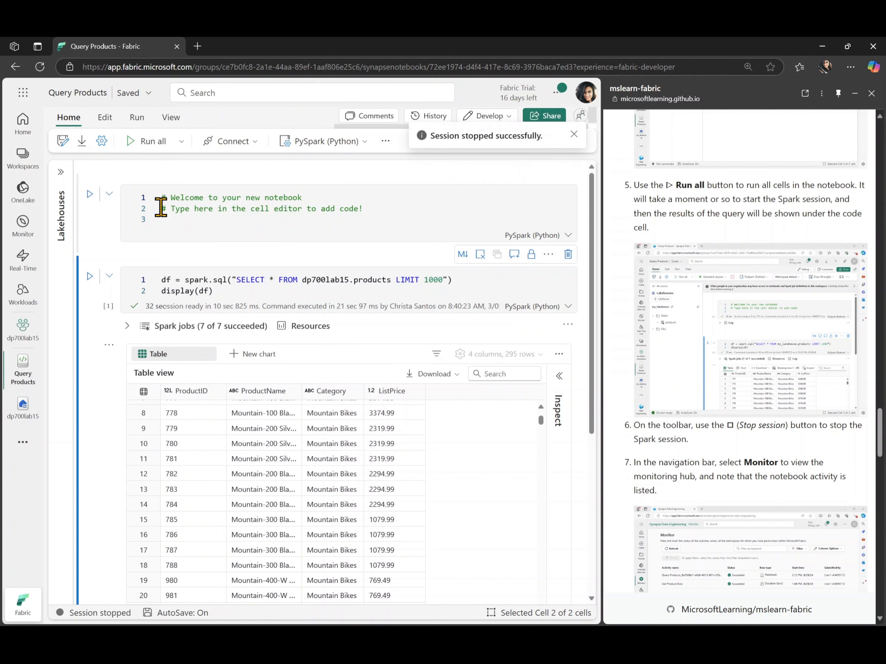
pyautogui.click(19, 233)
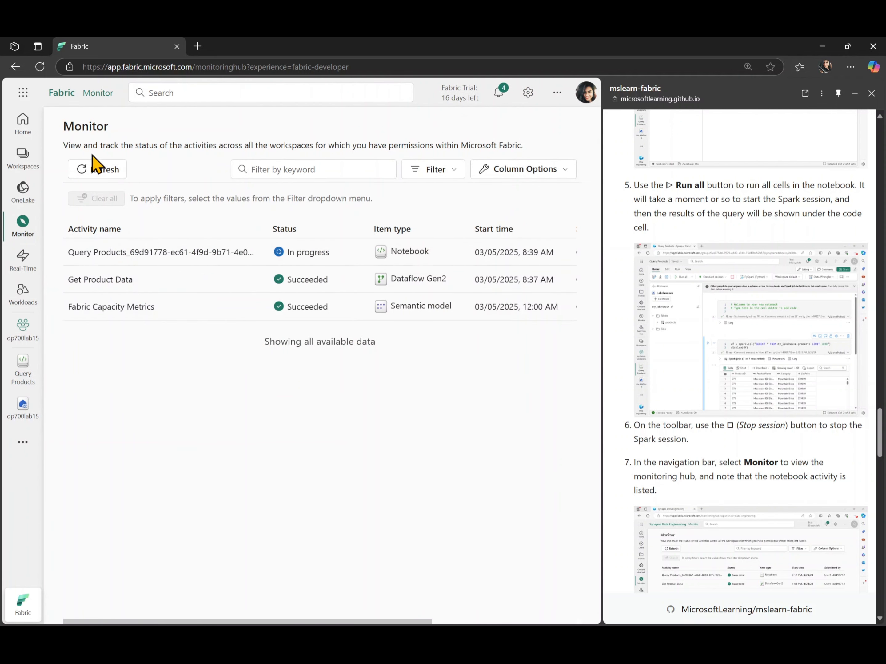
pyautogui.click(93, 175)
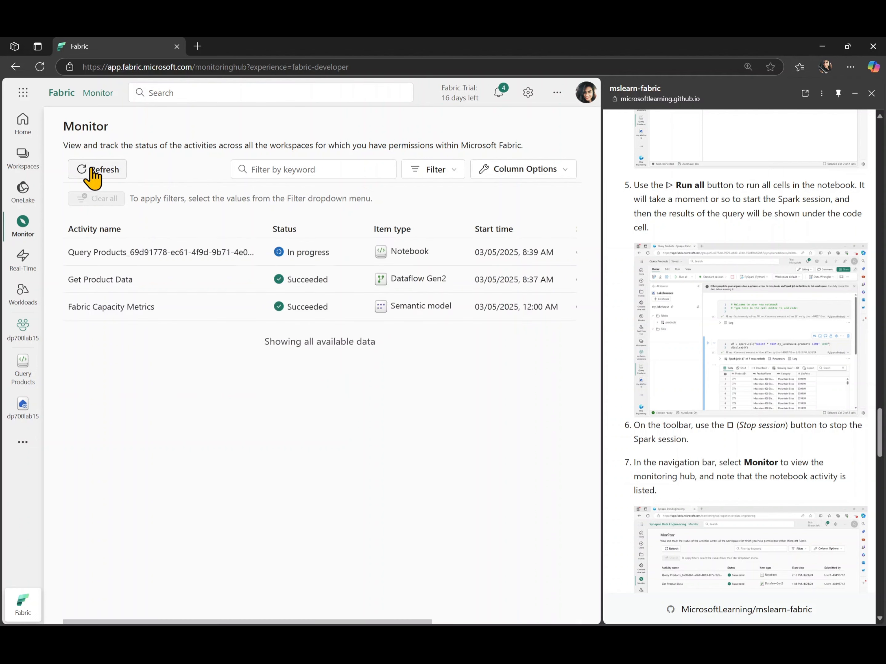
pyautogui.click(20, 380)
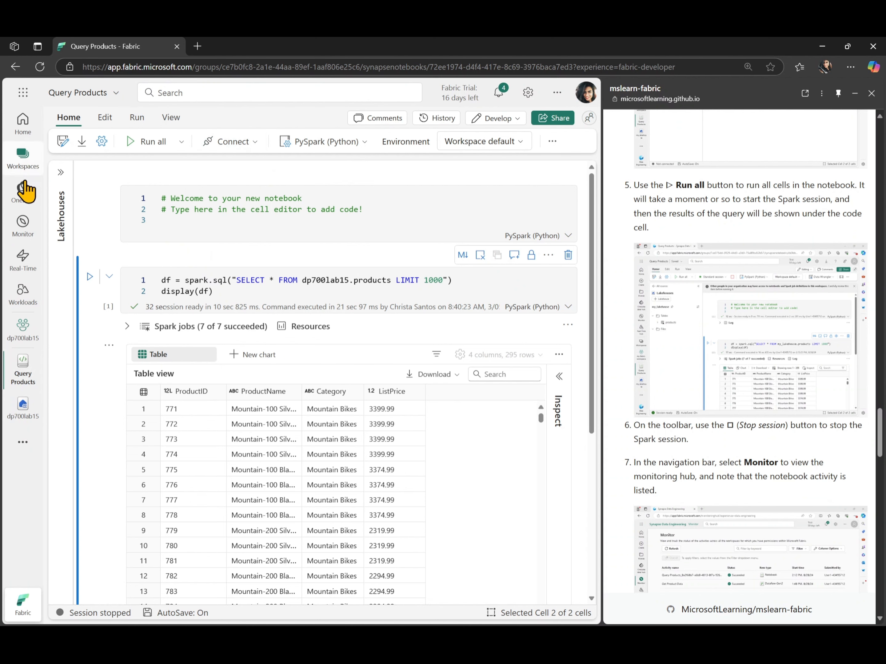
pyautogui.click(22, 228)
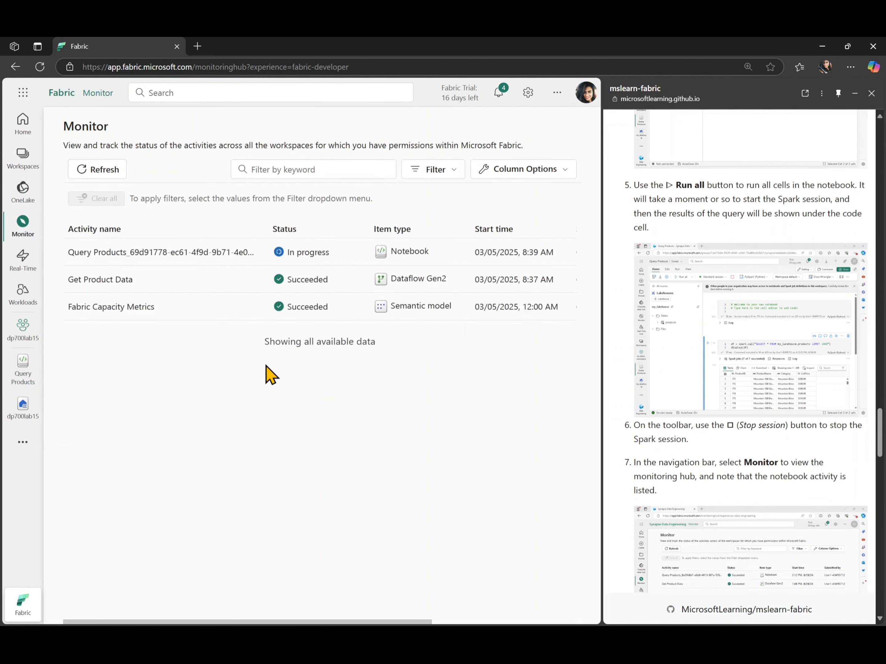
pyautogui.scroll(-5, 679, 408)
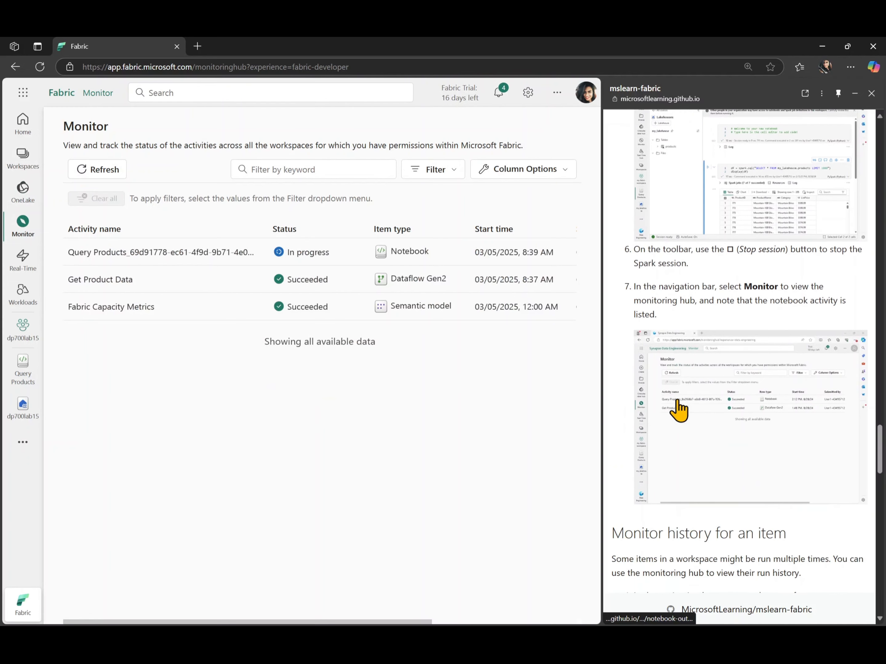
pyautogui.click(108, 171)
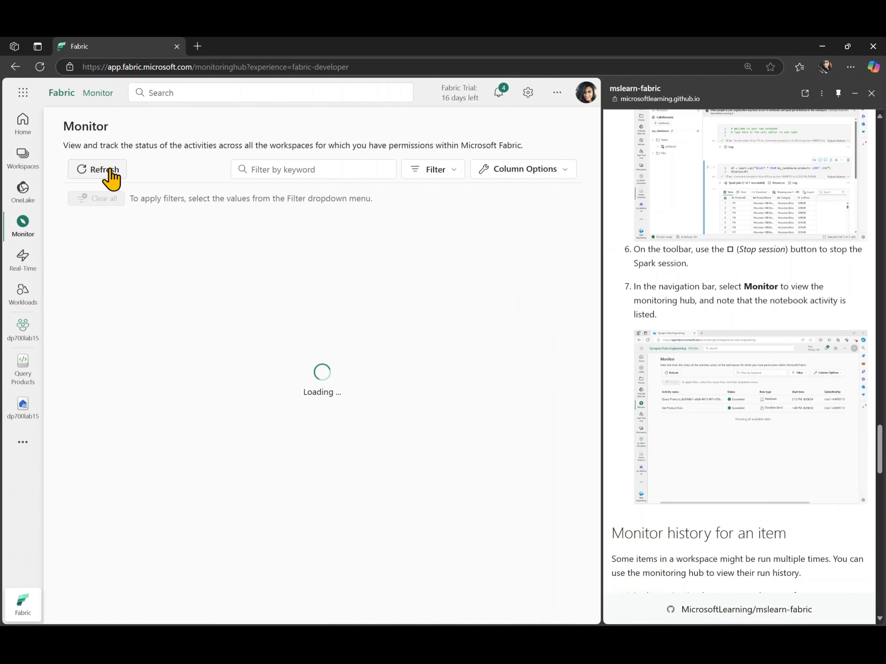
pyautogui.click(108, 171)
pyautogui.click(109, 171)
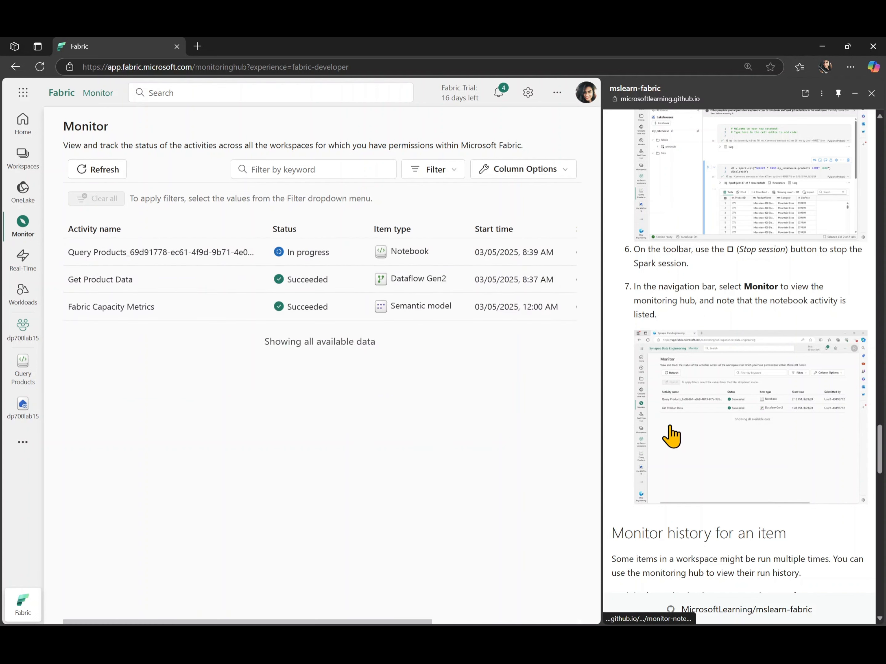
pyautogui.scroll(-2, 671, 435)
pyautogui.scroll(-1, 671, 435)
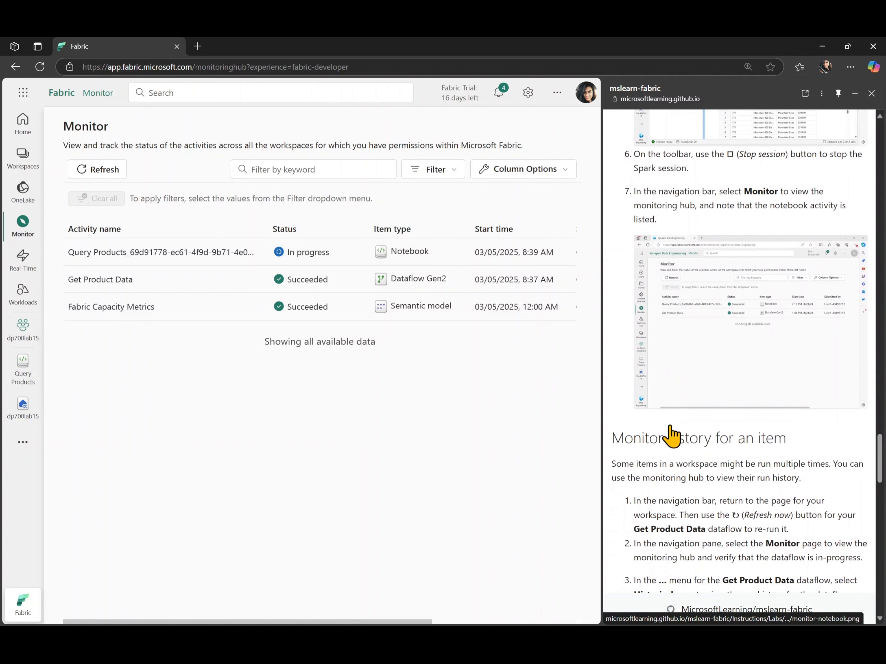
pyautogui.scroll(-2, 671, 436)
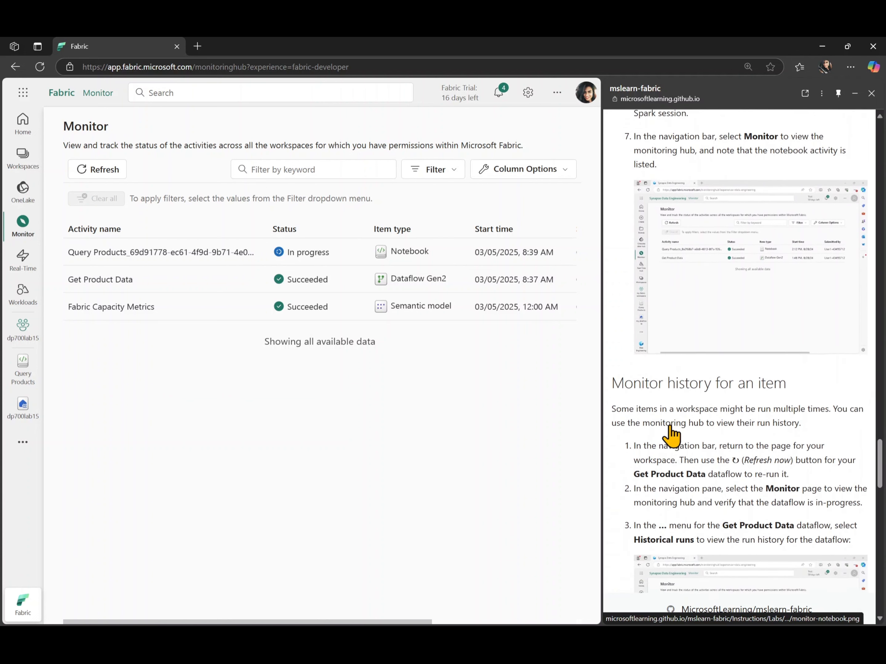
pyautogui.scroll(-6, 671, 435)
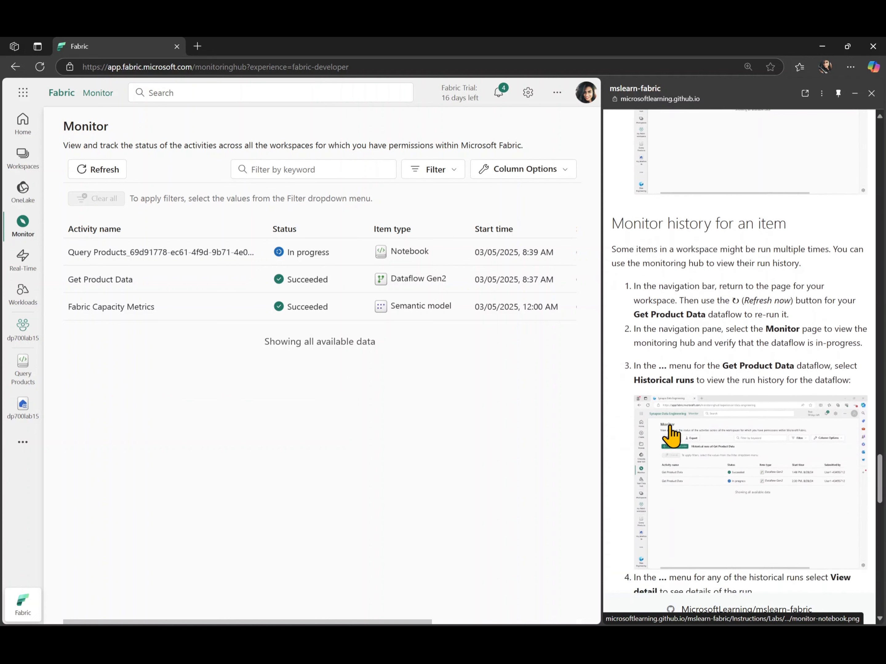
pyautogui.scroll(-1, 671, 435)
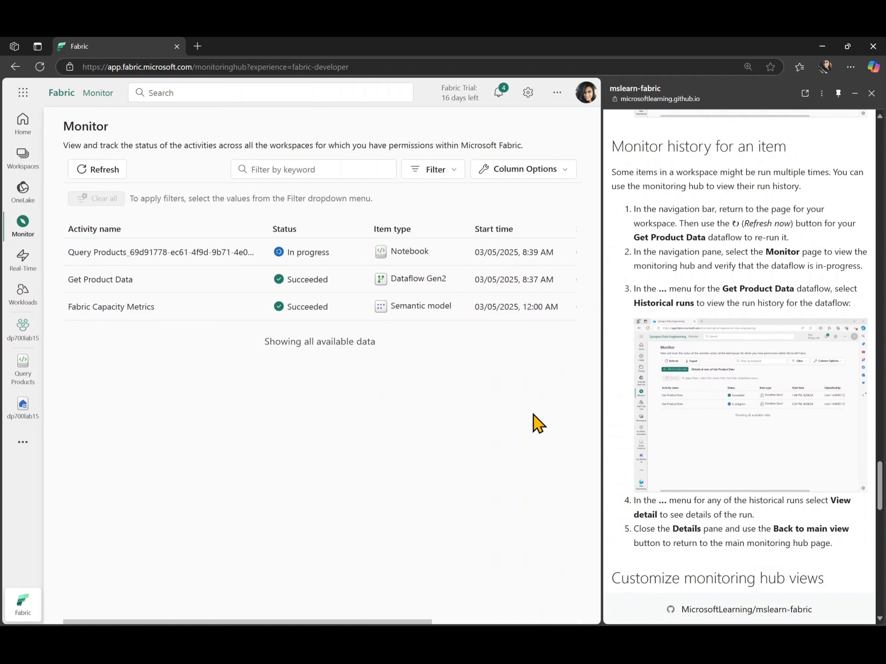
# Step: Refresh the Get Product Data dataflow in dp700lab15 and check its new run in Monitor
pyautogui.click(27, 336)
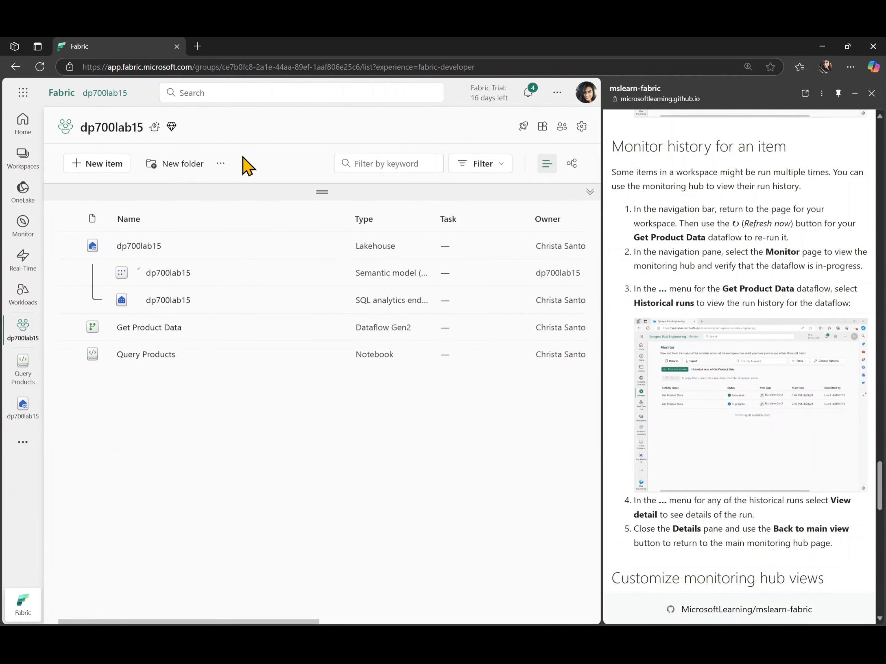
pyautogui.click(221, 163)
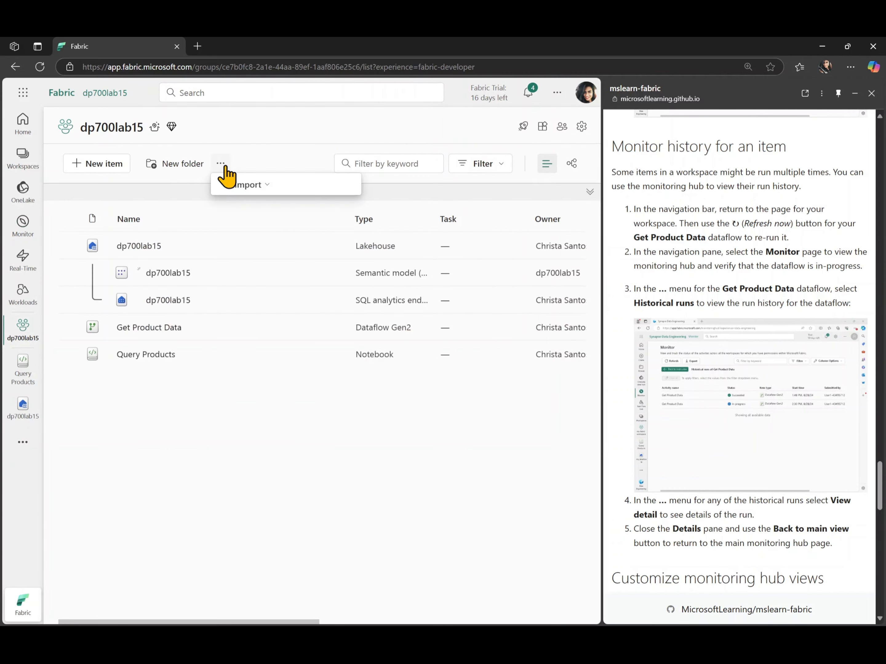
pyautogui.click(288, 163)
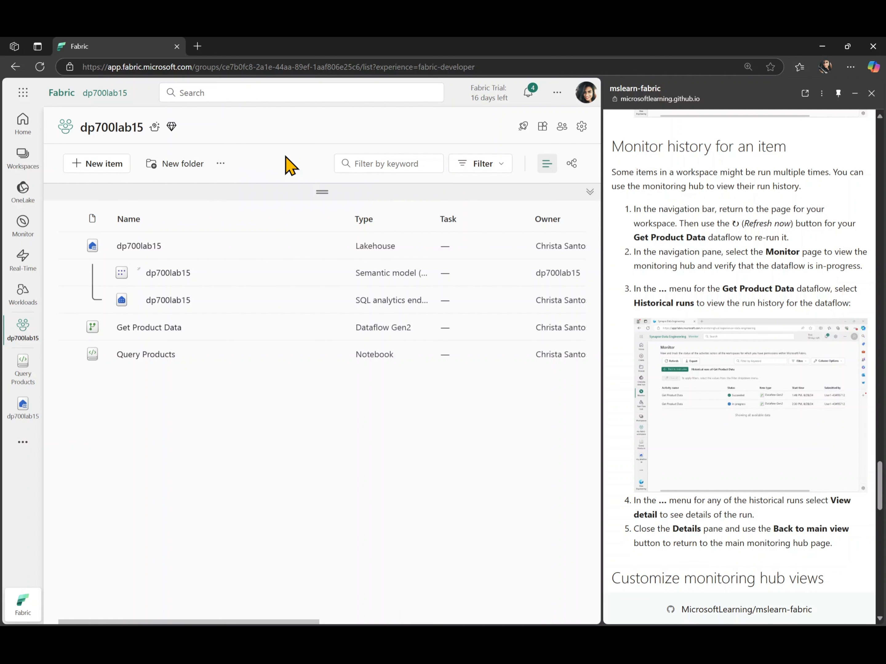
pyautogui.moveTo(164, 339)
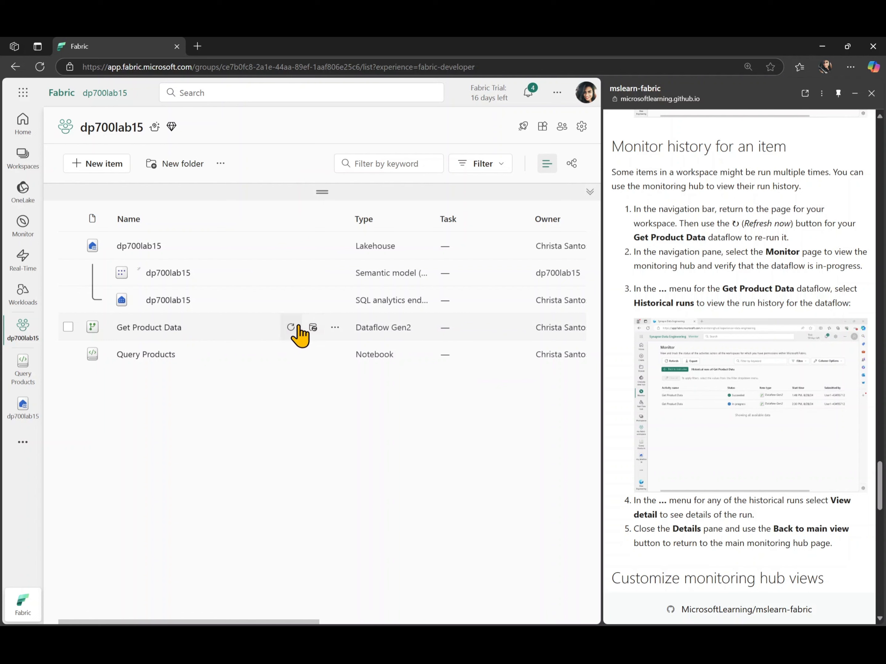
pyautogui.click(334, 327)
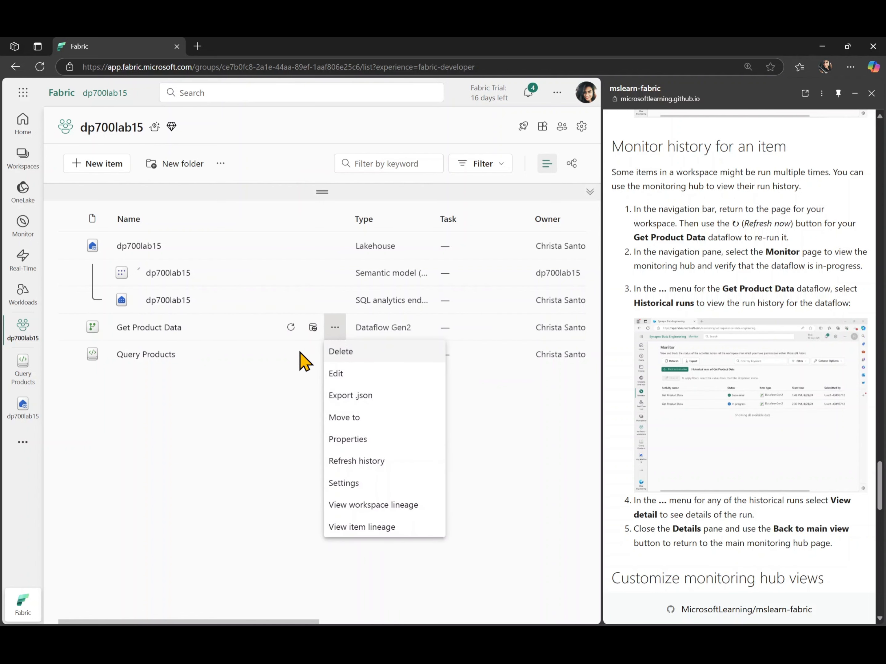
pyautogui.click(291, 358)
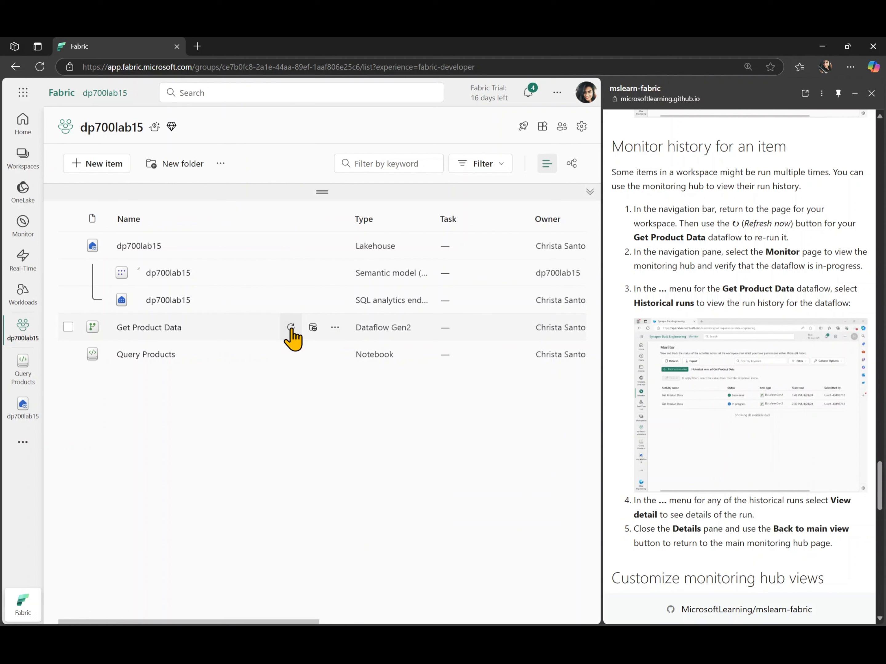
pyautogui.click(290, 327)
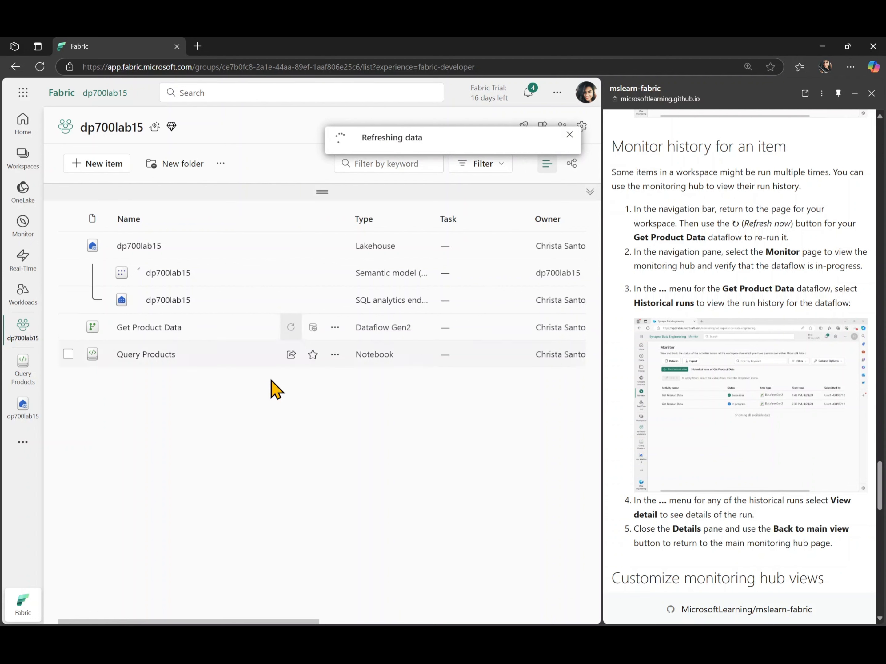
pyautogui.click(26, 235)
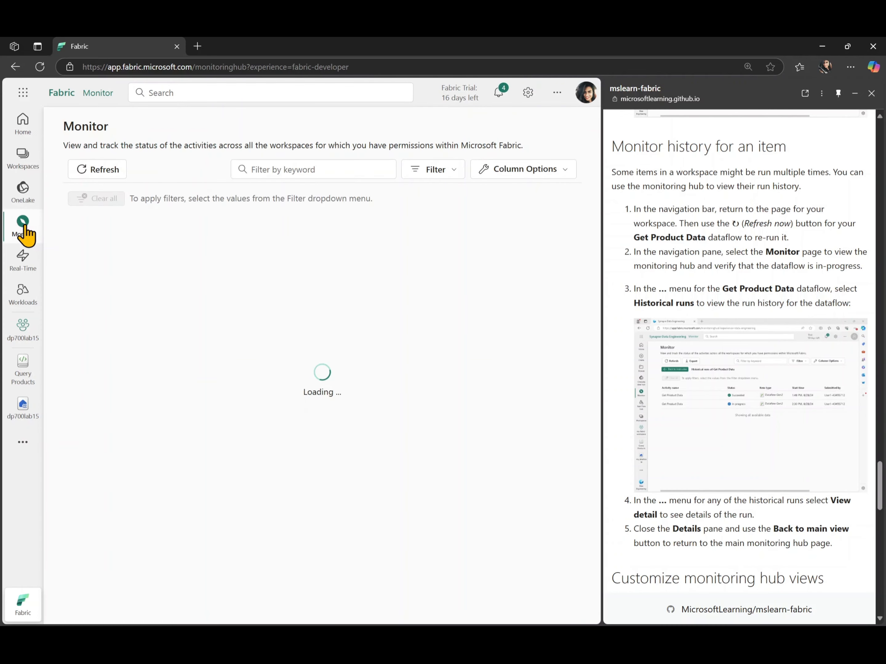
pyautogui.click(117, 171)
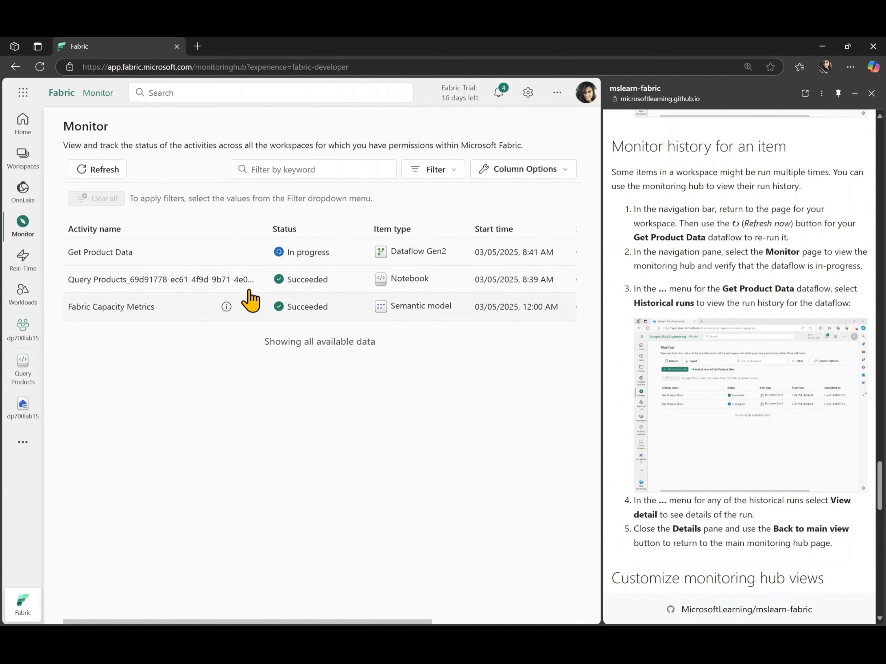
pyautogui.click(250, 253)
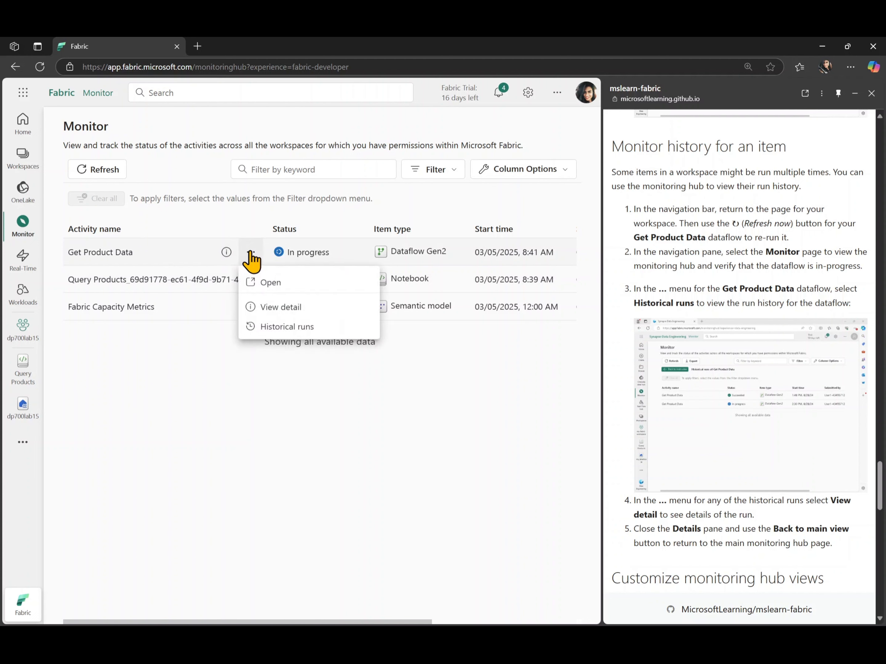
pyautogui.click(277, 326)
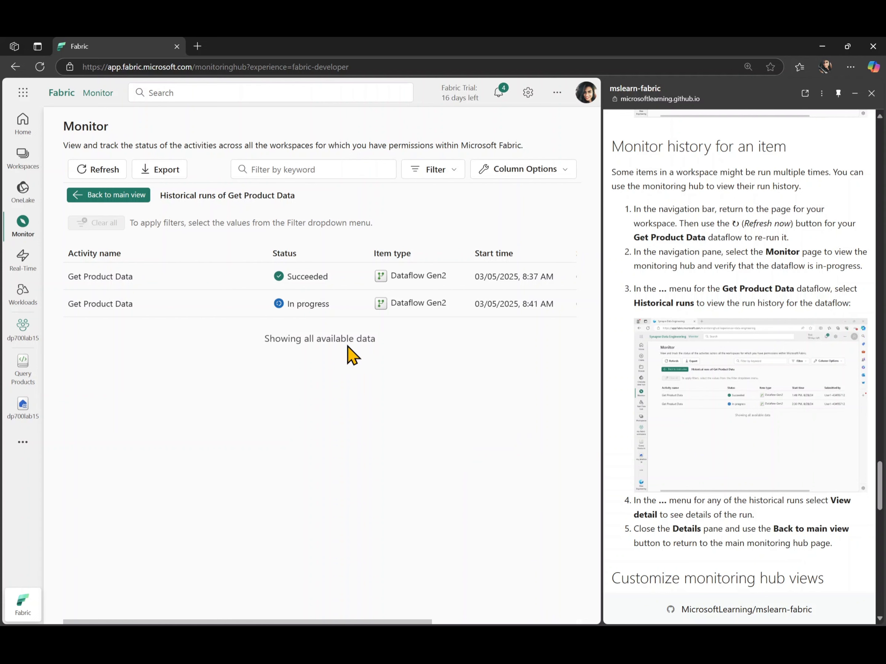
pyautogui.click(120, 196)
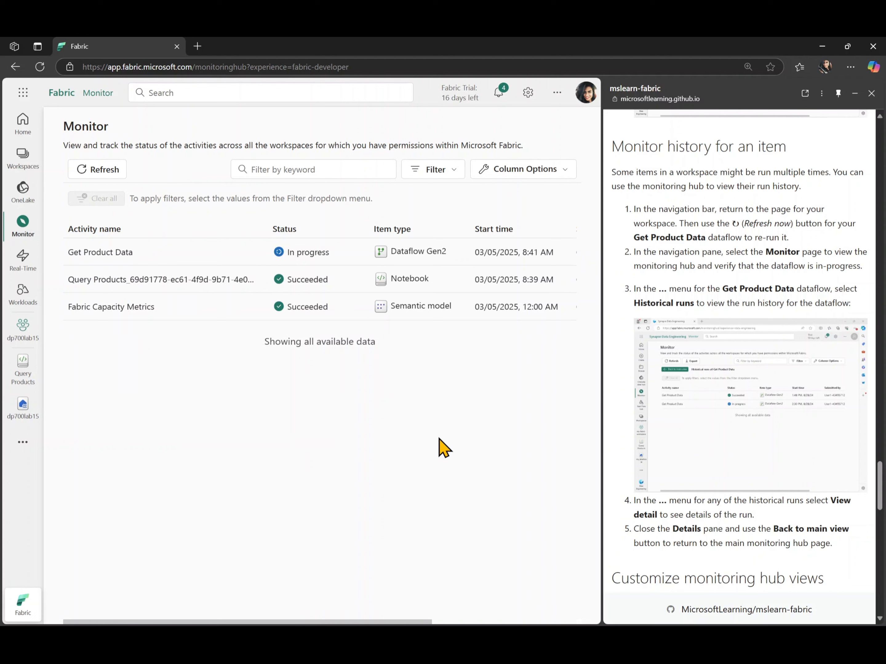
# Step: Filter the activity list to Status Succeeded and Item type Dataflow Gen2
pyautogui.scroll(-7, 658, 523)
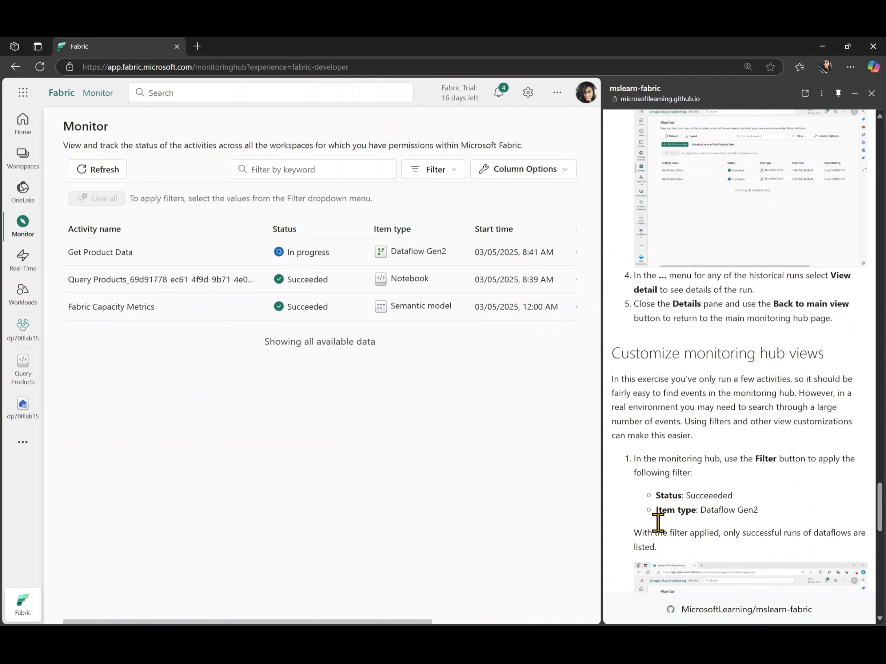
pyautogui.scroll(-3, 658, 523)
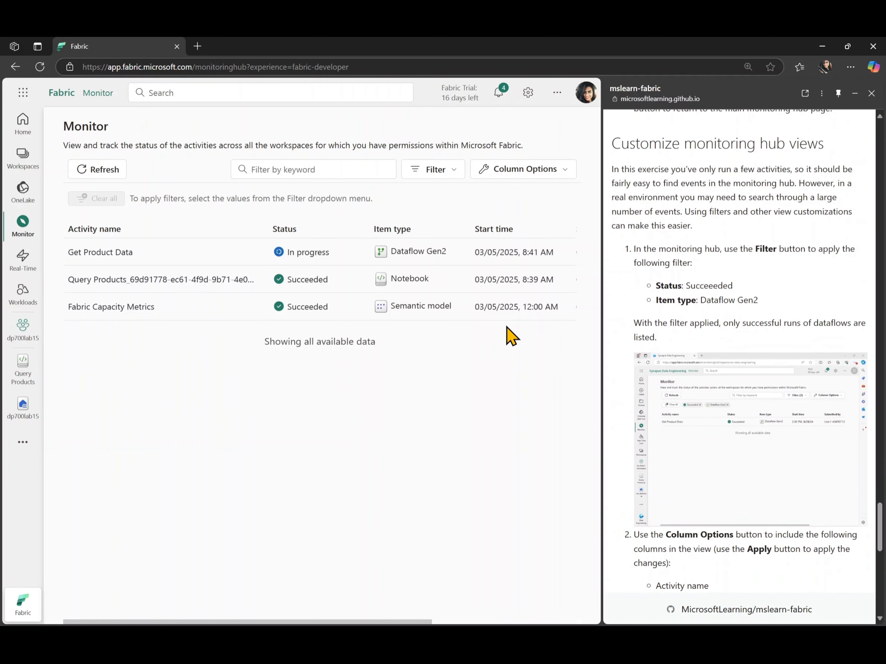
pyautogui.click(441, 169)
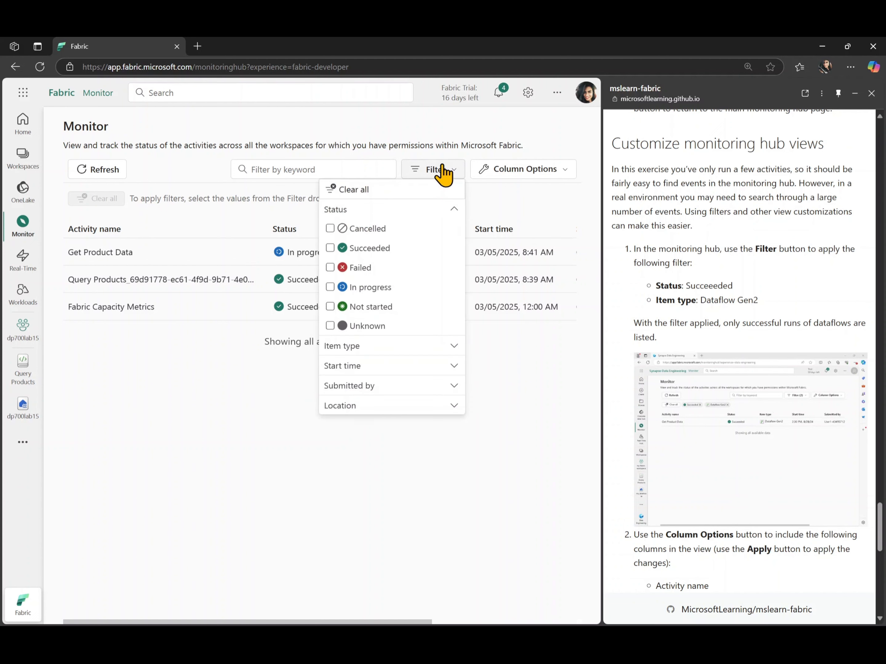
pyautogui.click(361, 254)
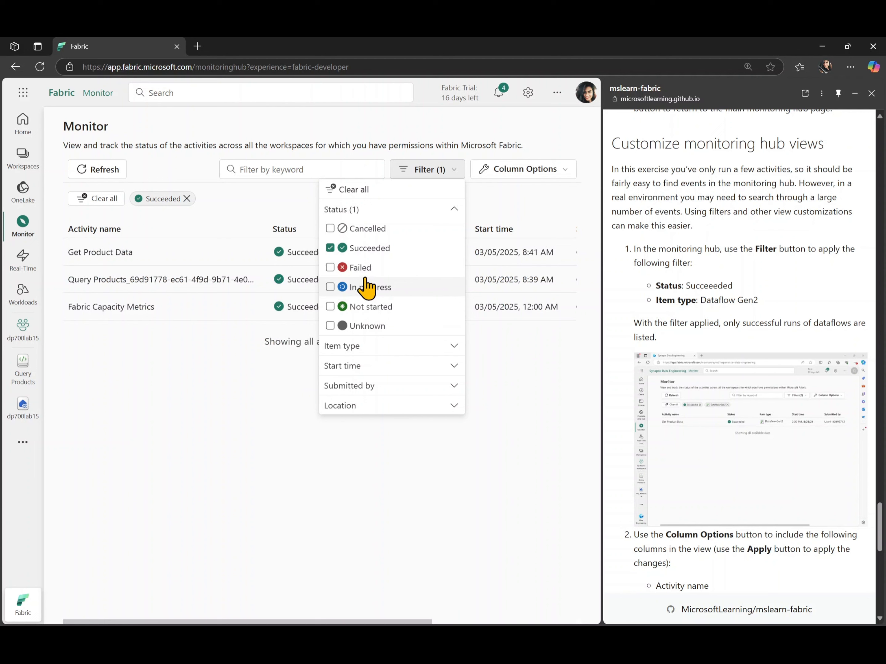
pyautogui.click(376, 348)
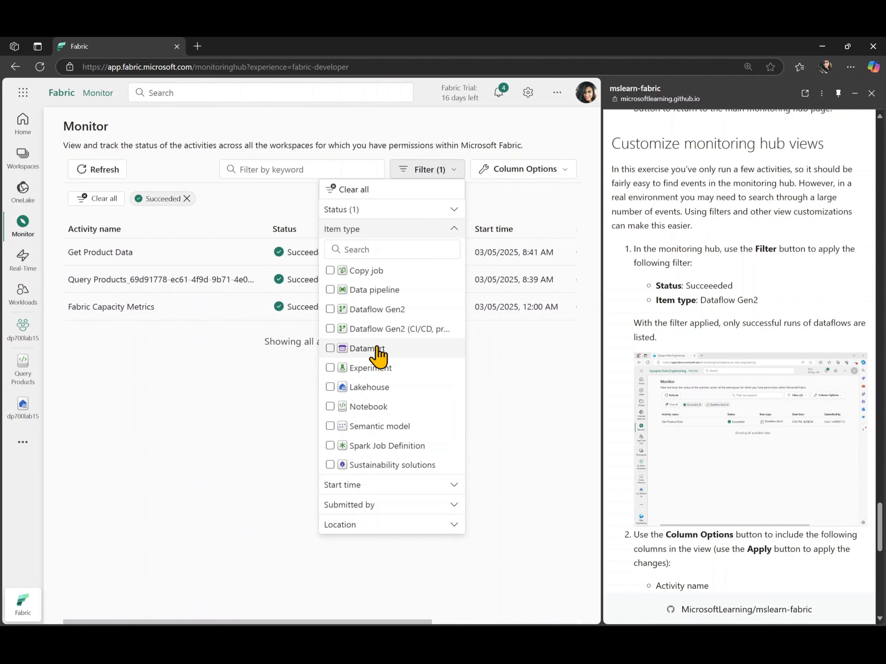
pyautogui.doubleClick(330, 312)
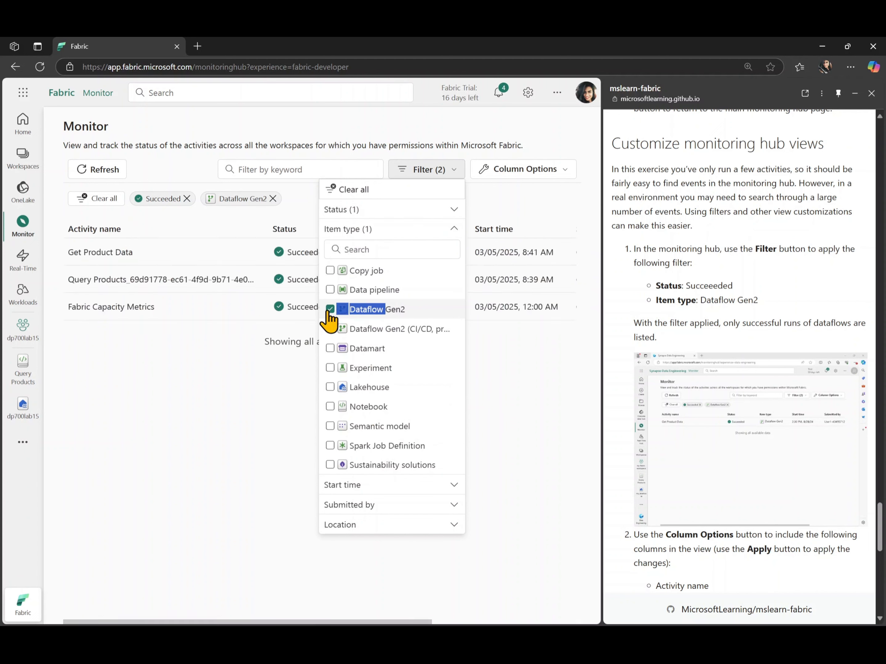
pyautogui.click(522, 390)
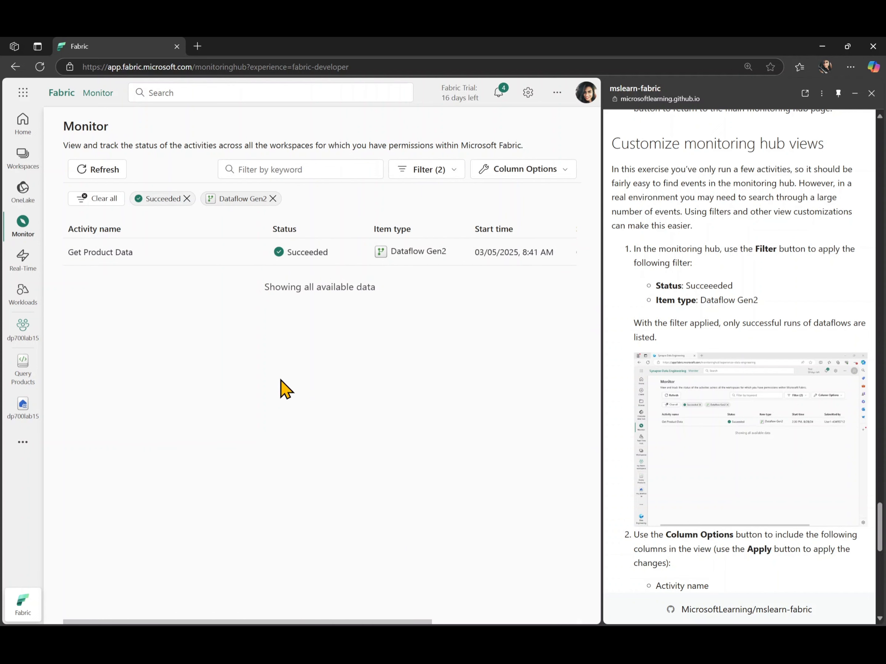
pyautogui.scroll(-4, 645, 446)
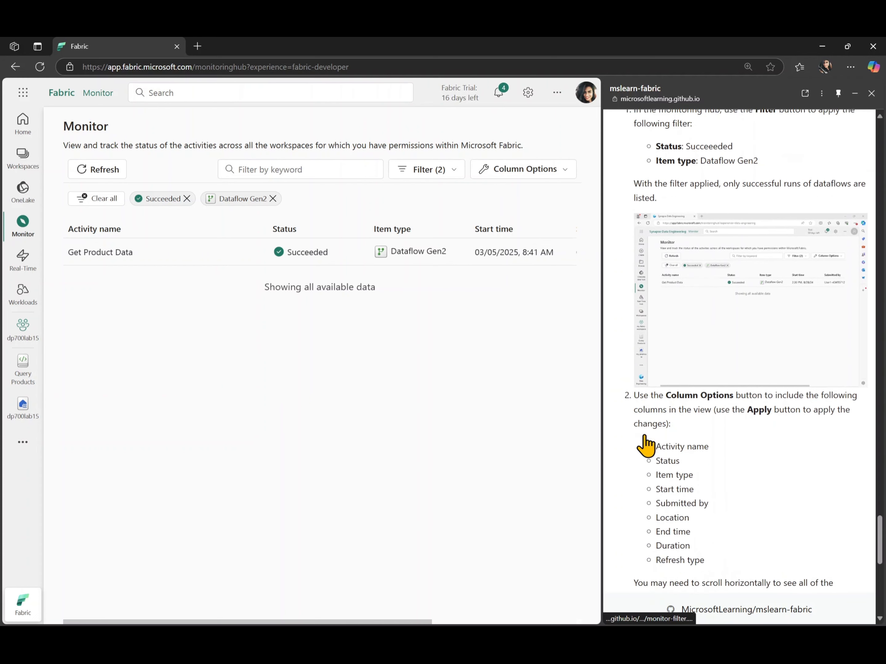
# Step: Add the End time, Duration and Refresh type columns to the Monitor table
pyautogui.scroll(-2, 646, 446)
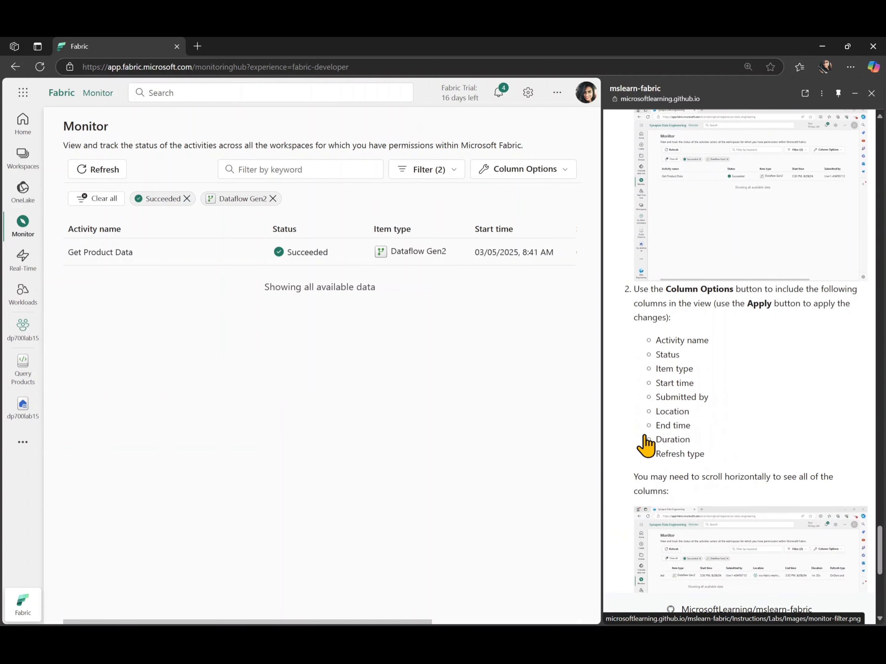
pyautogui.click(523, 172)
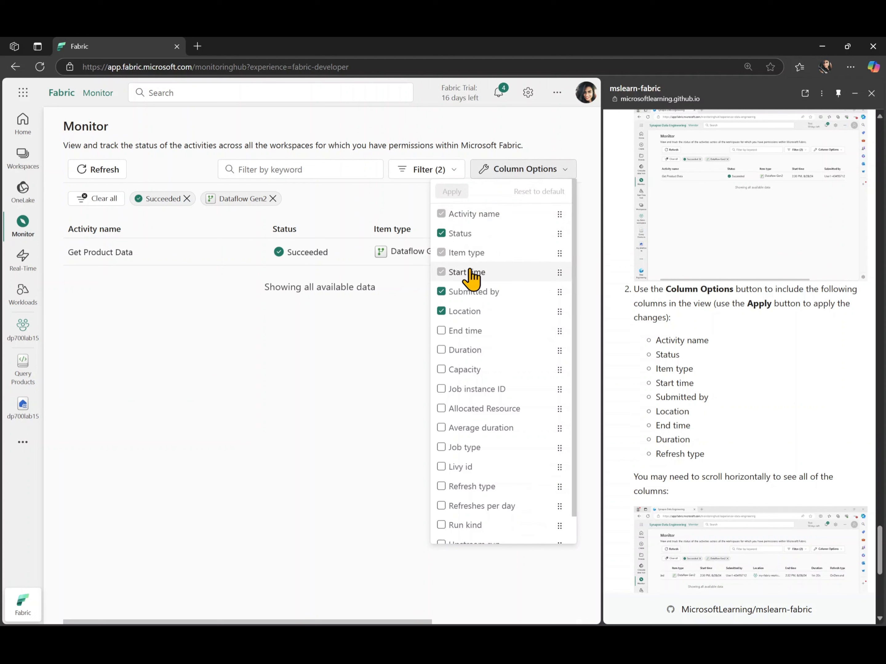
pyautogui.click(462, 332)
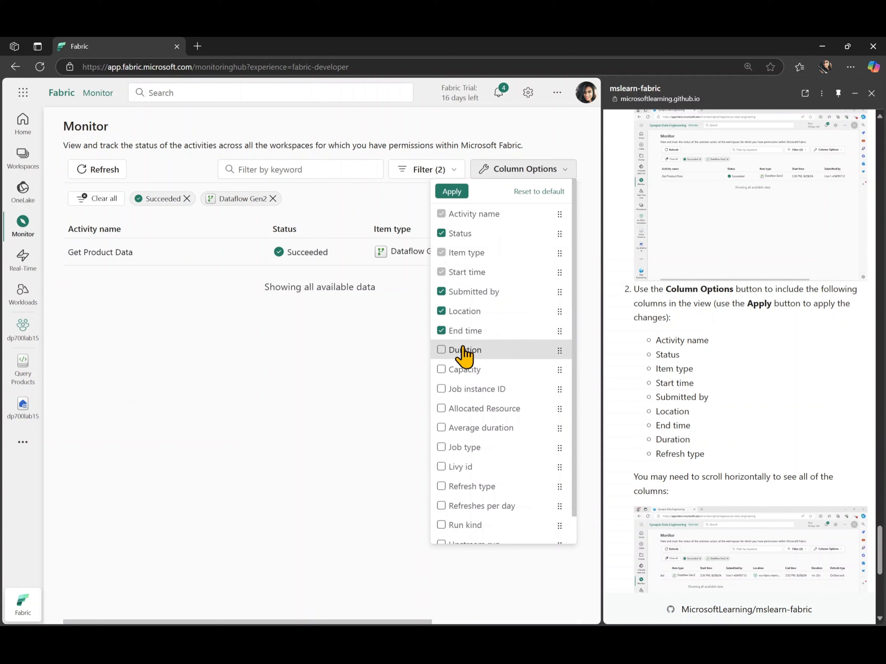
pyautogui.click(463, 350)
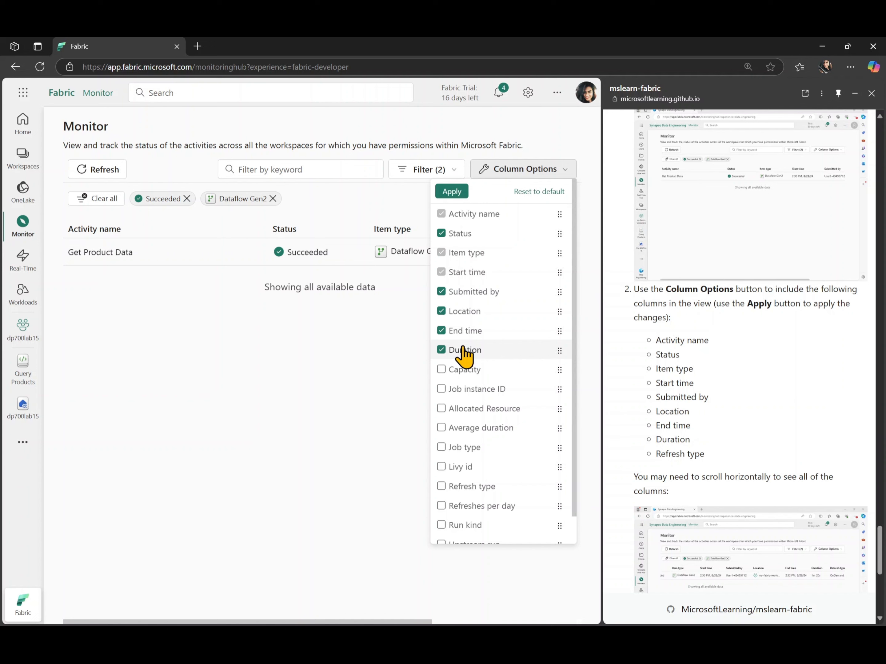
pyautogui.click(472, 487)
pyautogui.click(451, 193)
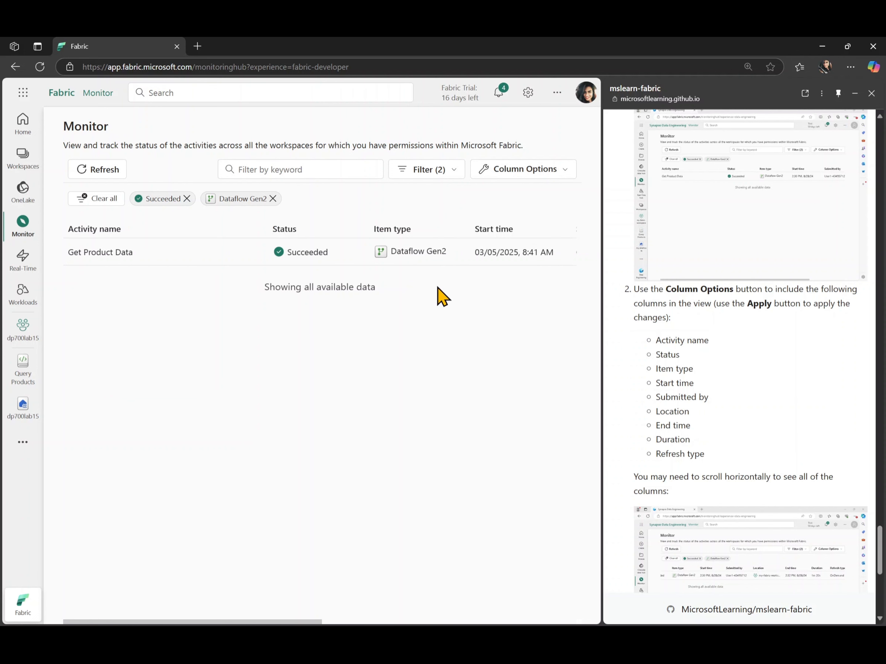
# Step: Scroll across the table to check the new columns: 18s duration, OnDemand refresh type
pyautogui.hscroll(5, 442, 297)
pyautogui.hscroll(8, 442, 297)
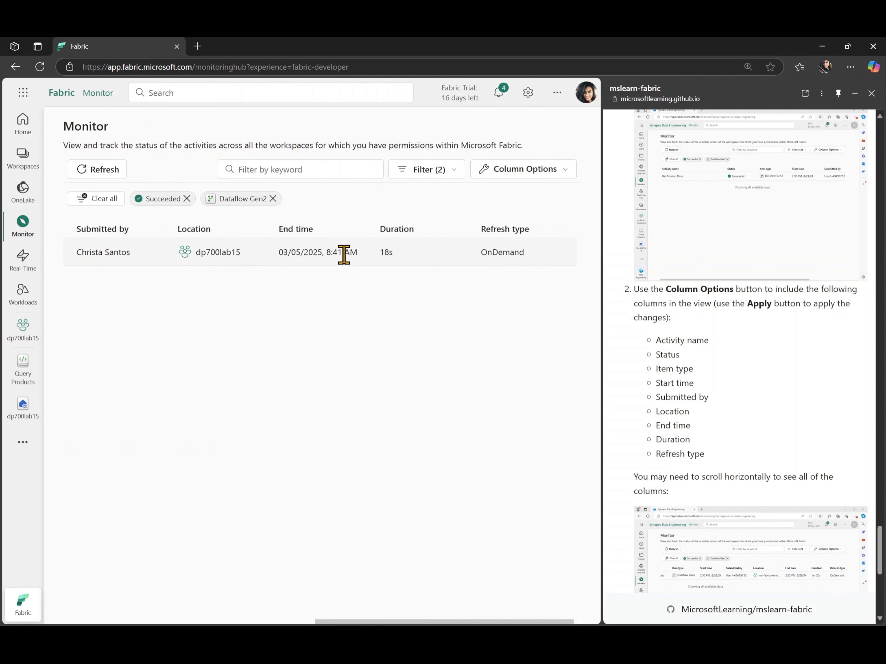
pyautogui.hscroll(-5, 432, 328)
pyautogui.hscroll(-3, 432, 328)
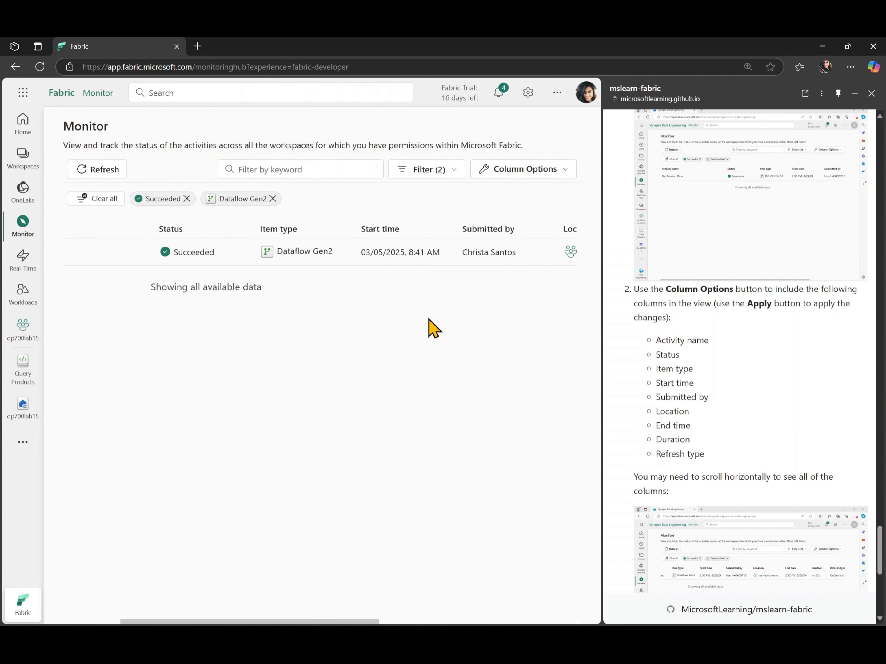
pyautogui.hscroll(10, 432, 328)
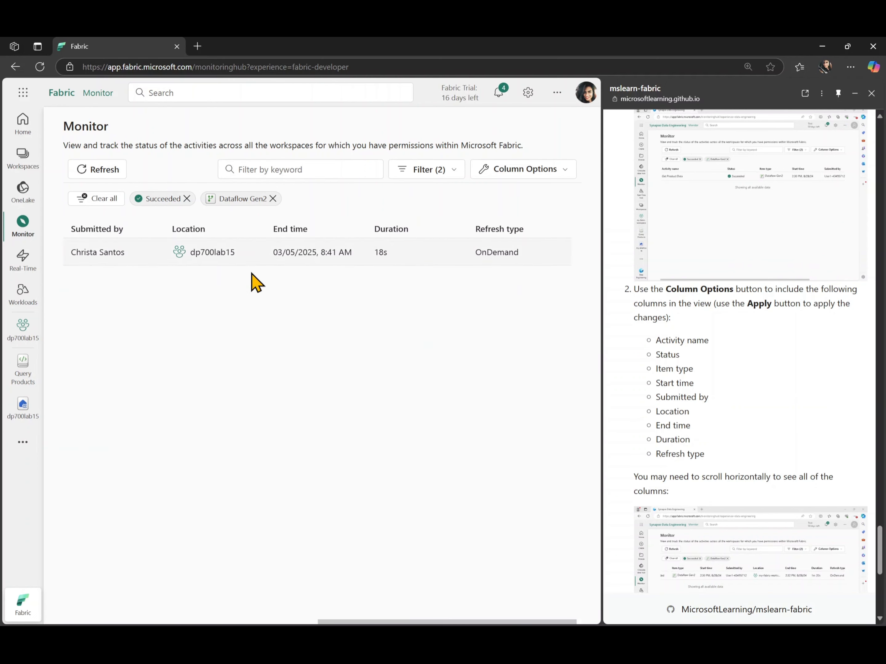
pyautogui.hscroll(-10, 433, 394)
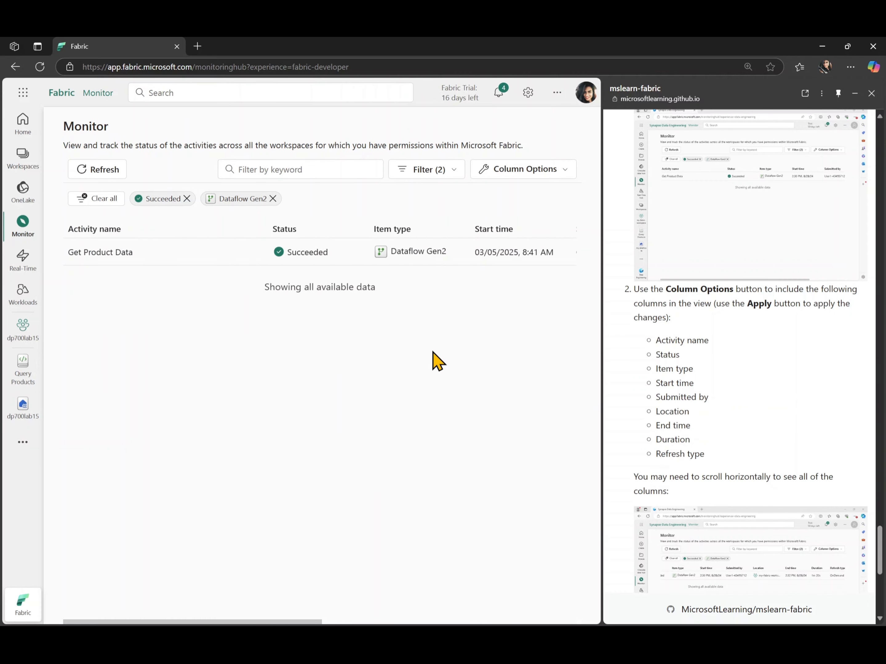
pyautogui.scroll(-1, 627, 481)
pyautogui.scroll(-5, 628, 482)
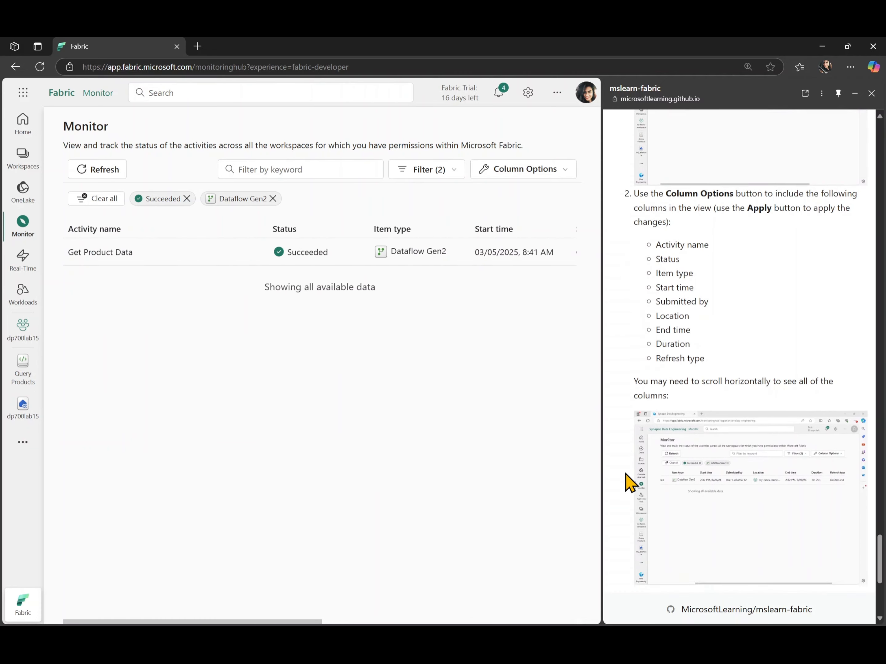
pyautogui.scroll(-1, 629, 482)
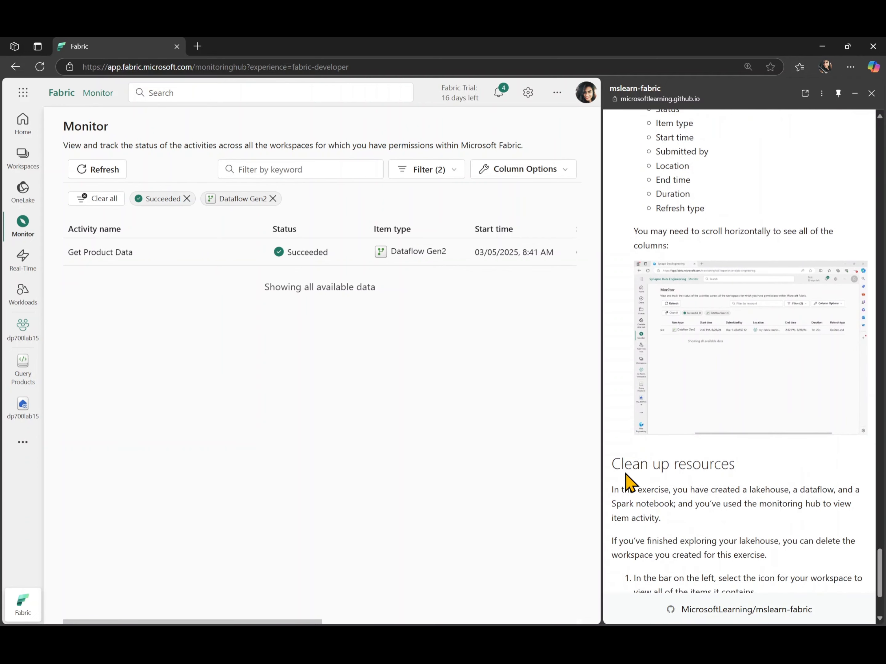